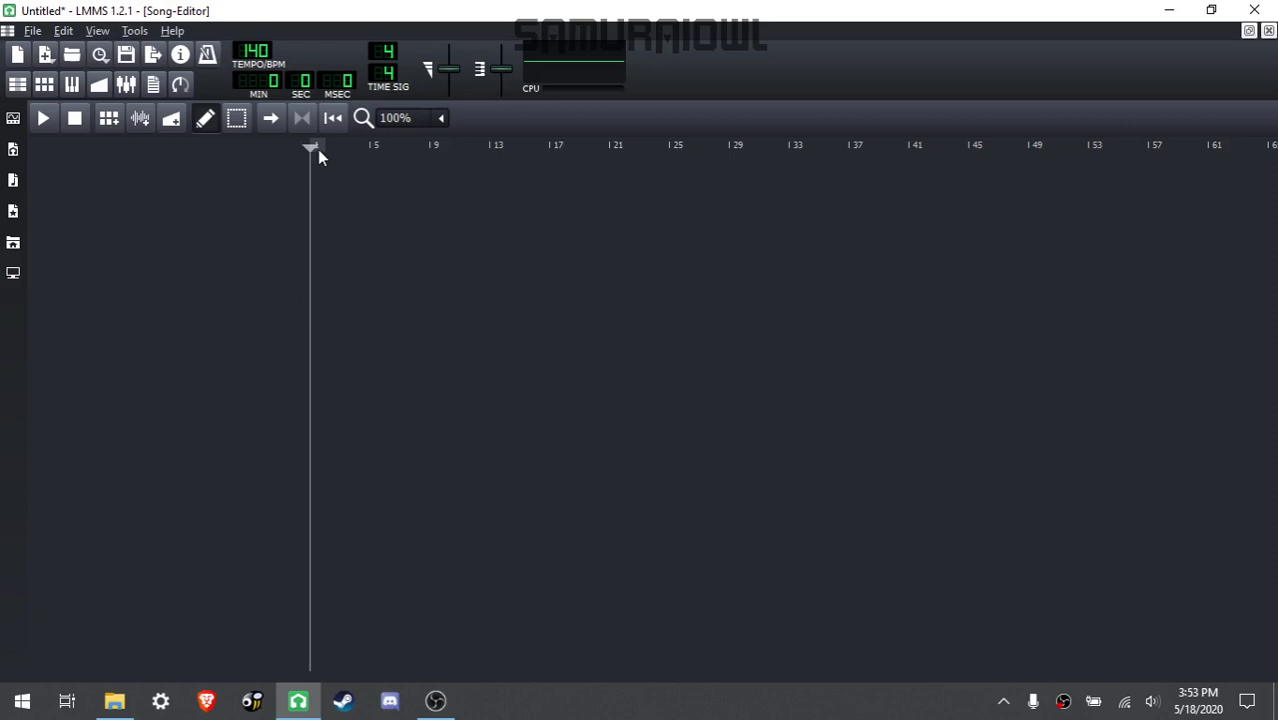
# Step: Play and stop the song, then add a VeSTige instrument track to the Song Editor
pyautogui.press('space')
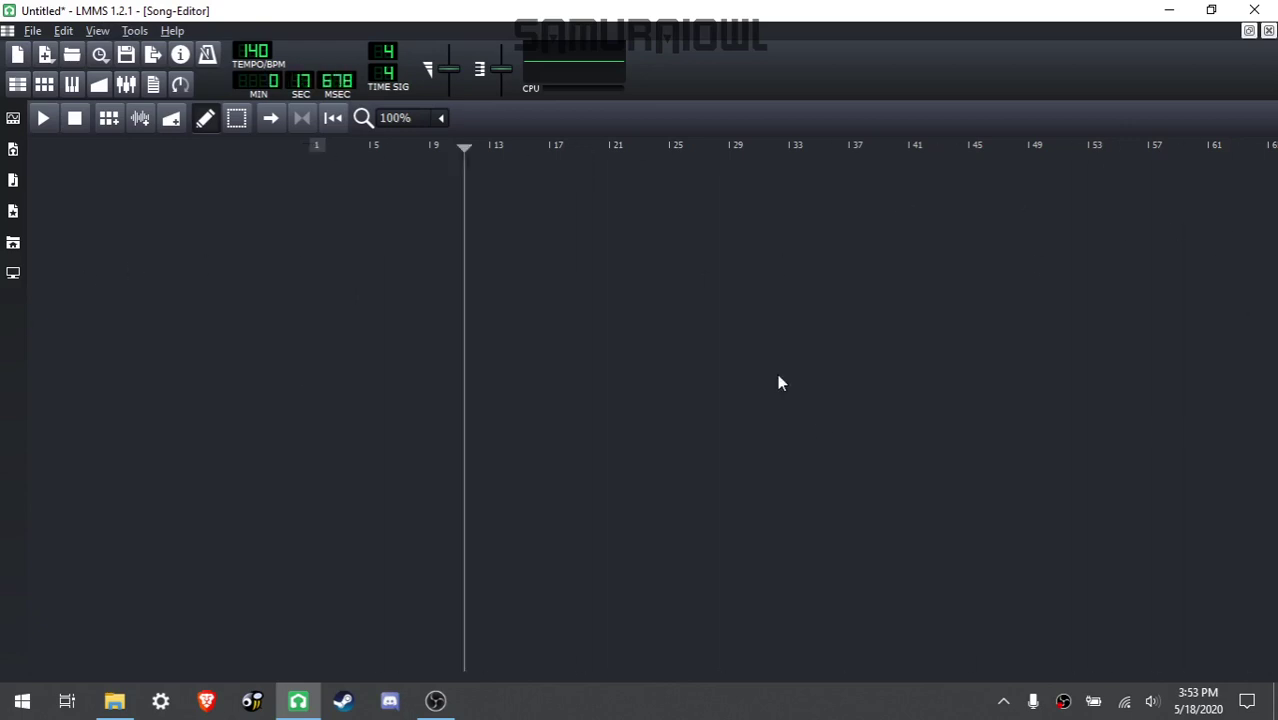
pyautogui.press('space')
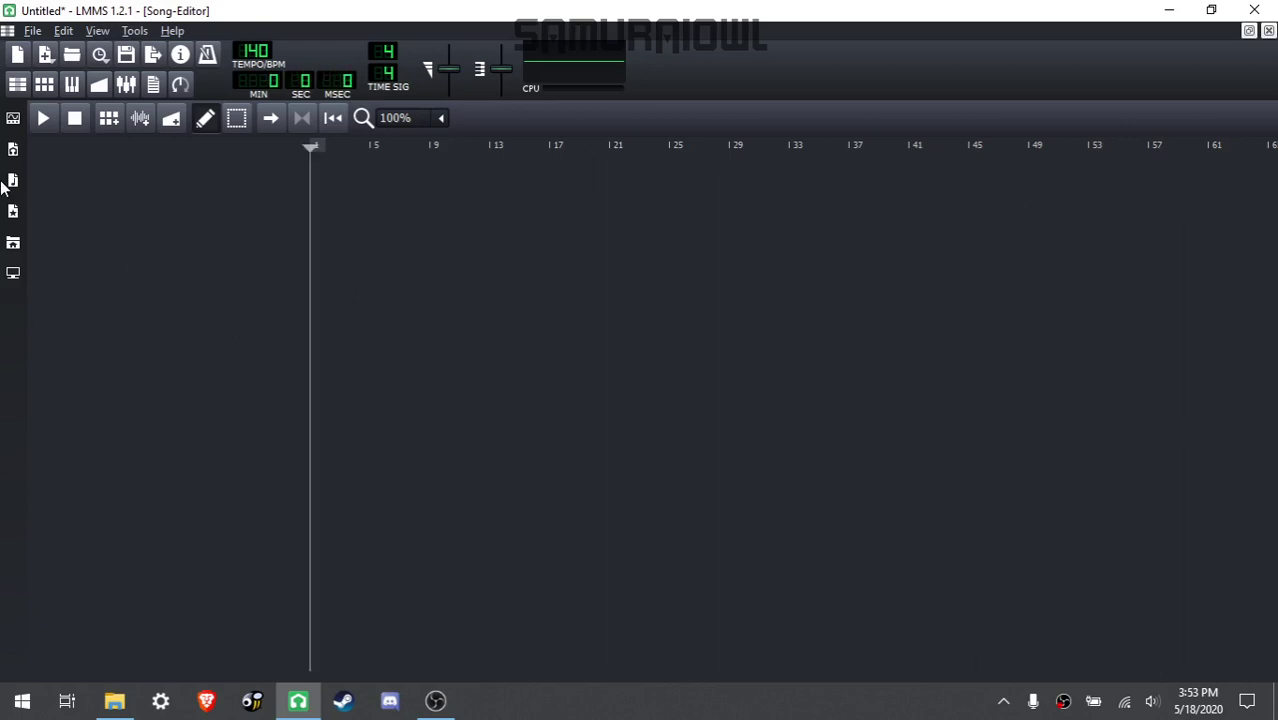
pyautogui.click(13, 120)
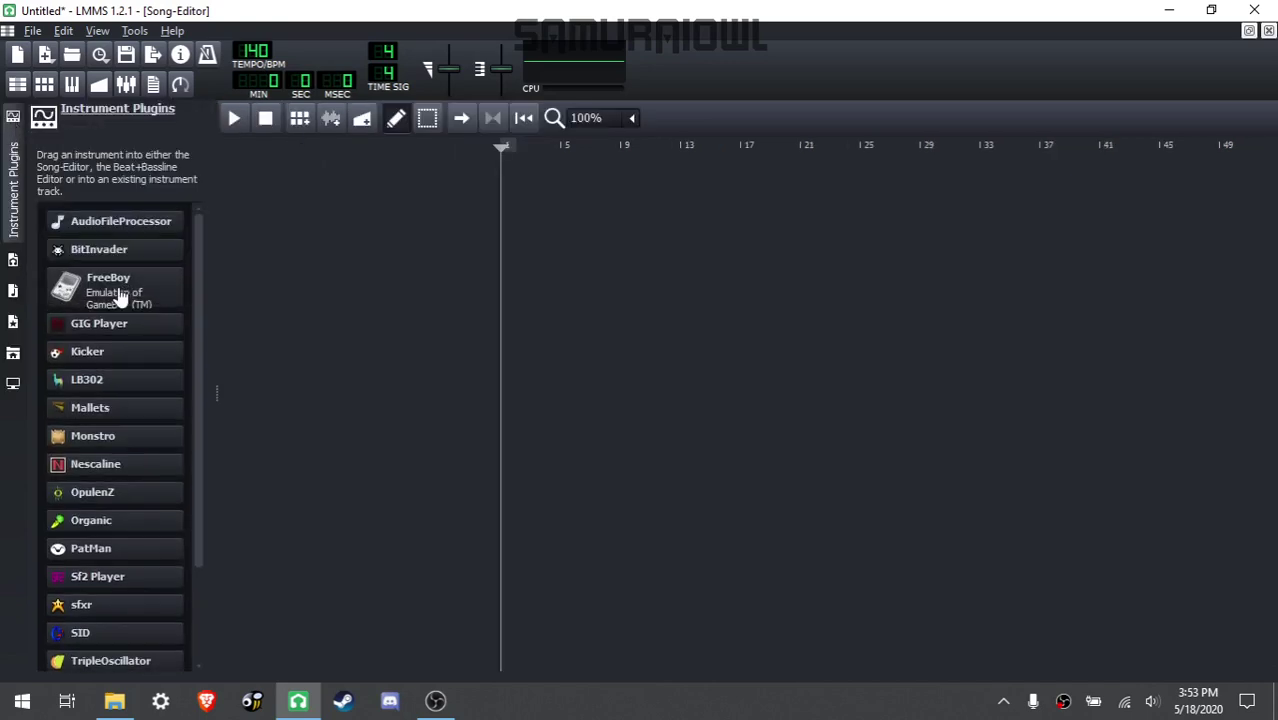
pyautogui.scroll(-2, 100, 420)
pyautogui.moveTo(70, 570); pyautogui.dragTo(428, 200)
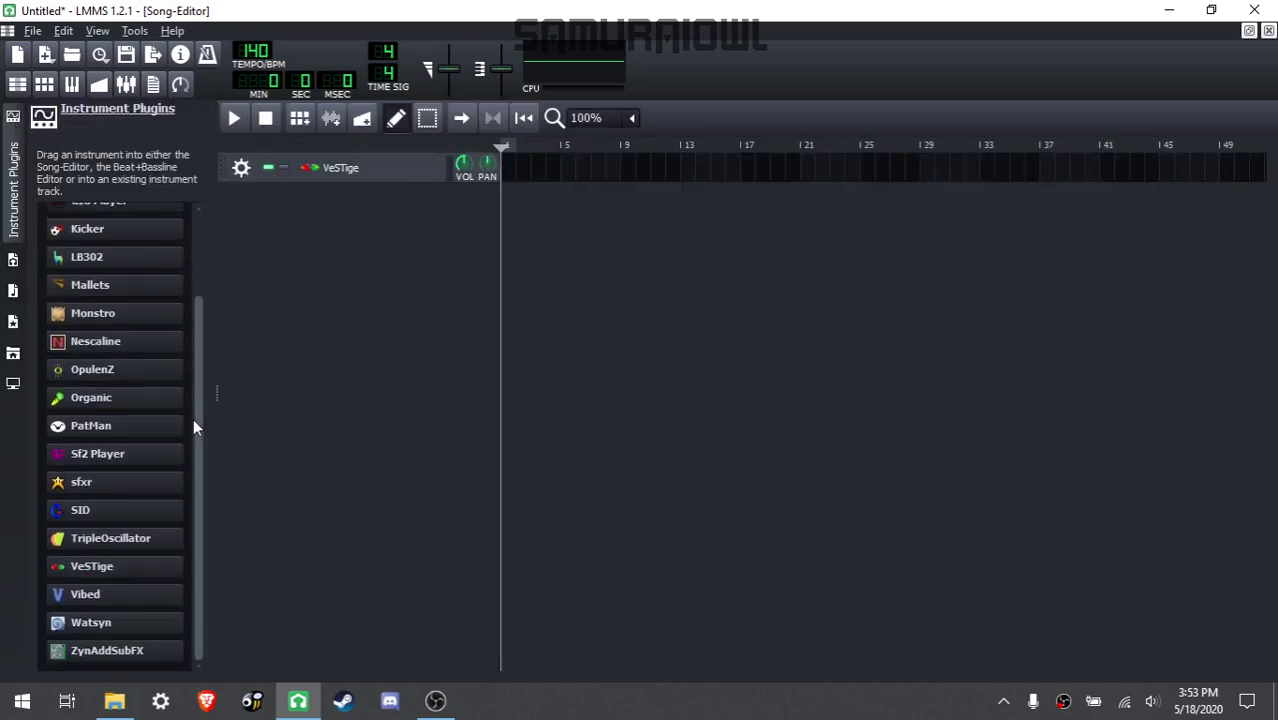
pyautogui.scroll(3, 191, 420)
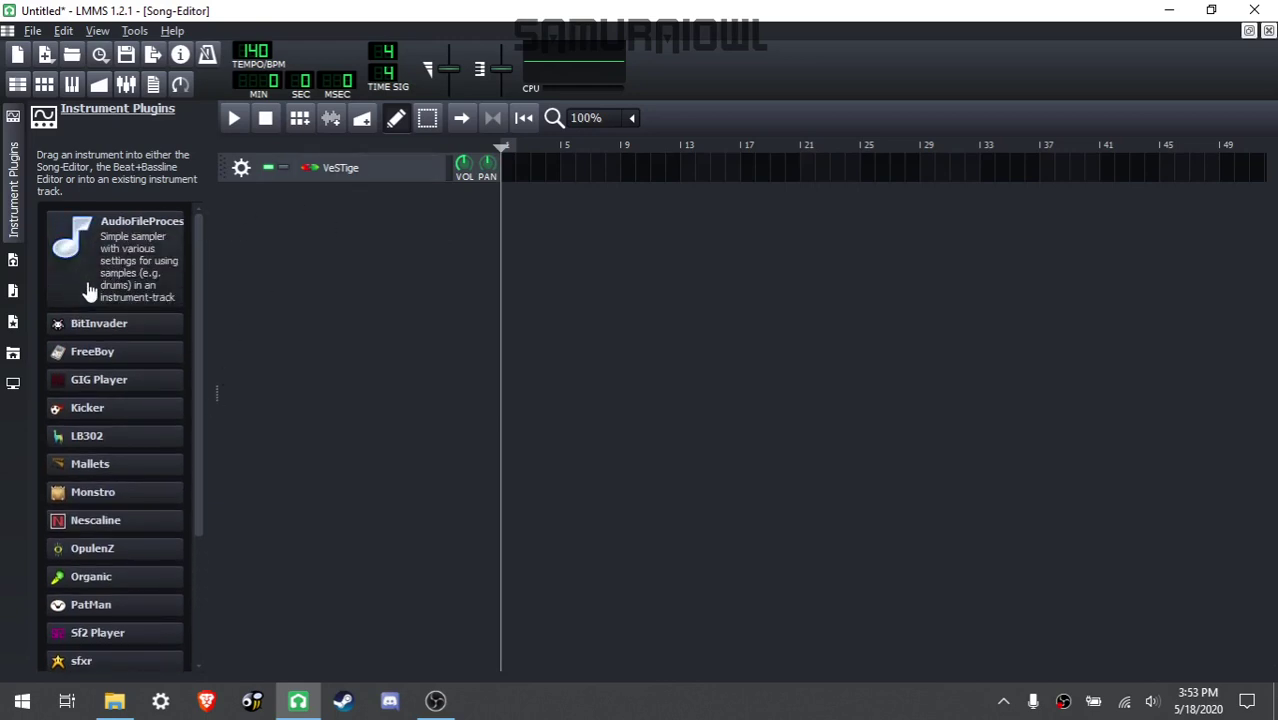
# Step: Add an AudioFileProcessor track, load 18AMB_RI_1.WAV from AMBIENCE_DRUMS, and preview it
pyautogui.moveTo(88, 285); pyautogui.dragTo(331, 215)
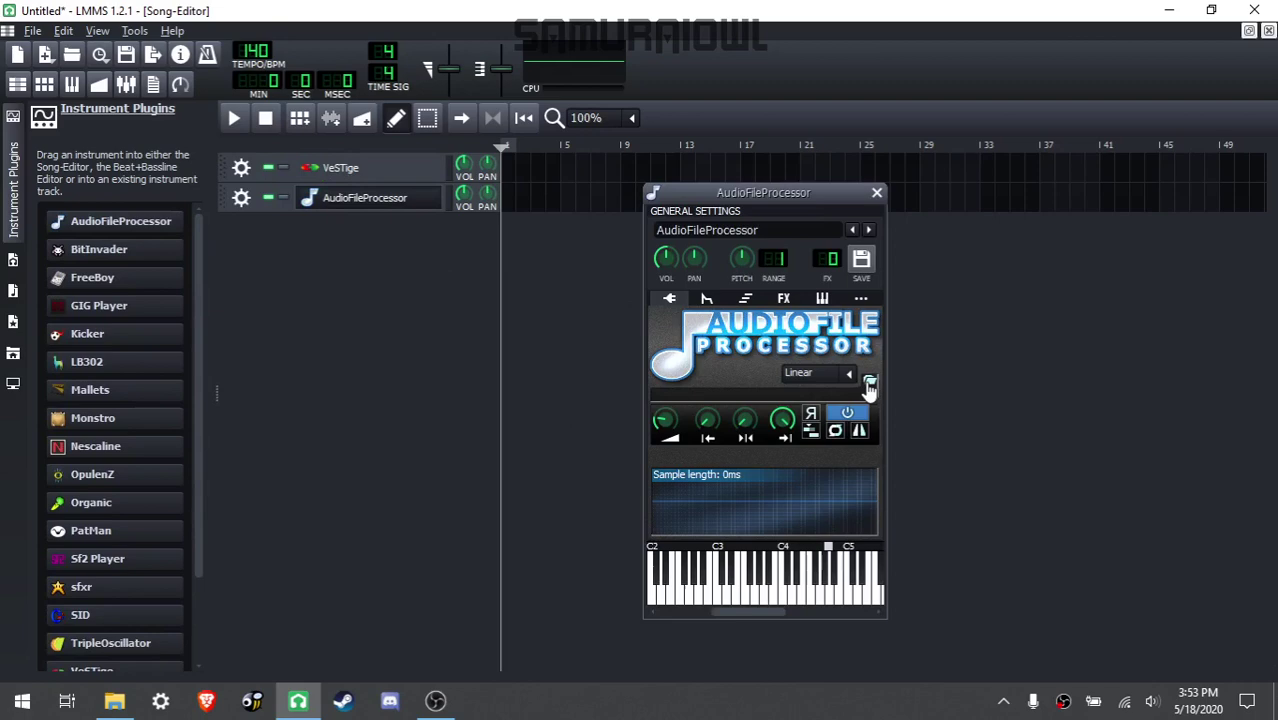
pyautogui.click(869, 384)
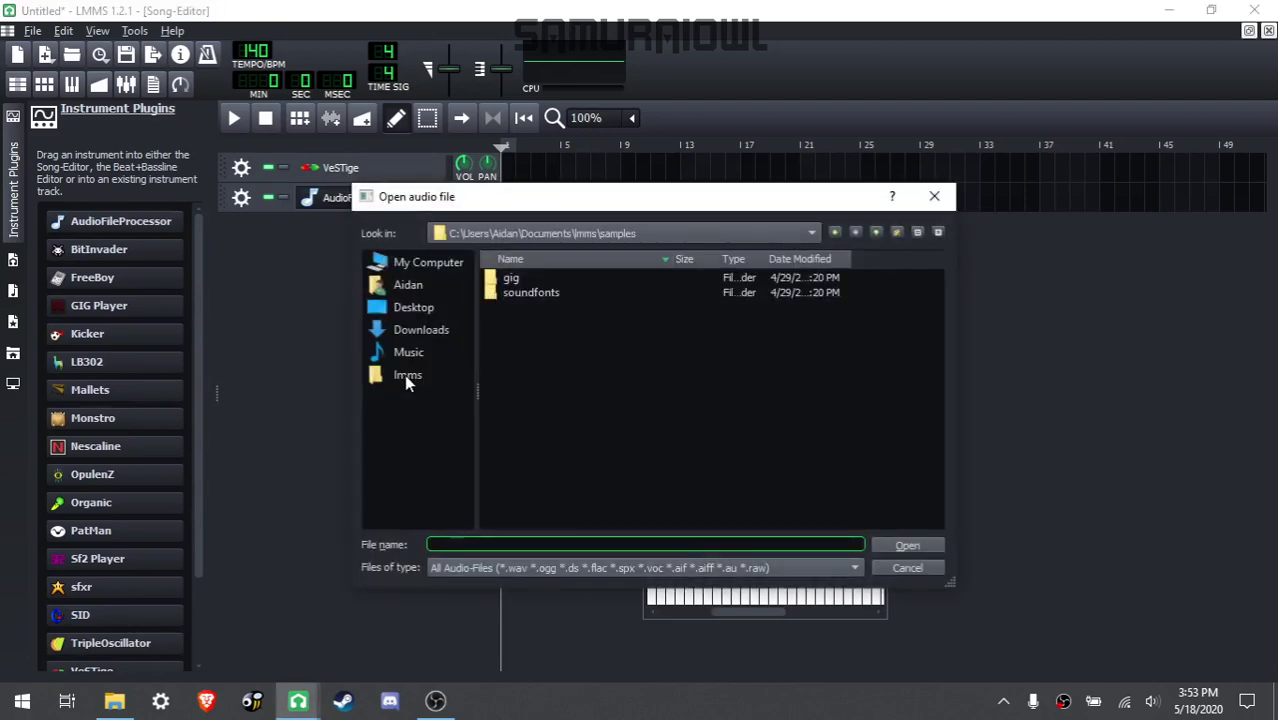
pyautogui.click(405, 309)
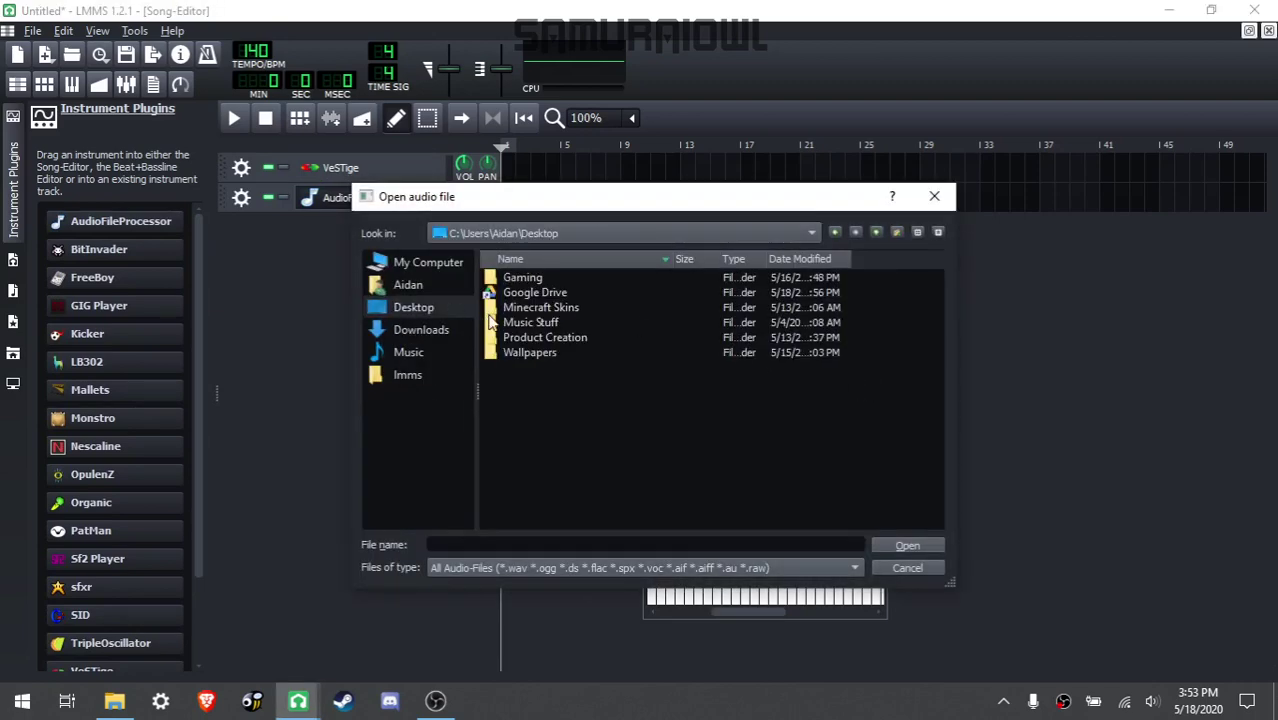
pyautogui.doubleClick(522, 323)
pyautogui.doubleClick(525, 279)
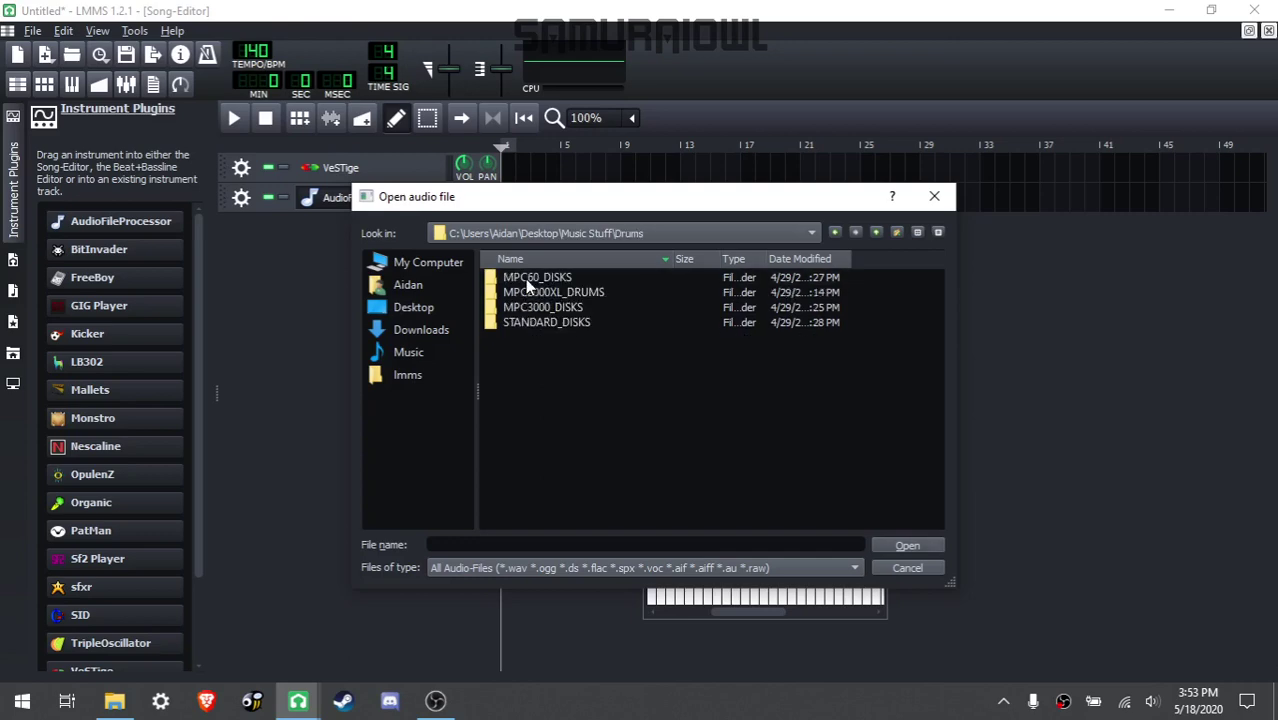
pyautogui.doubleClick(535, 291)
pyautogui.doubleClick(539, 279)
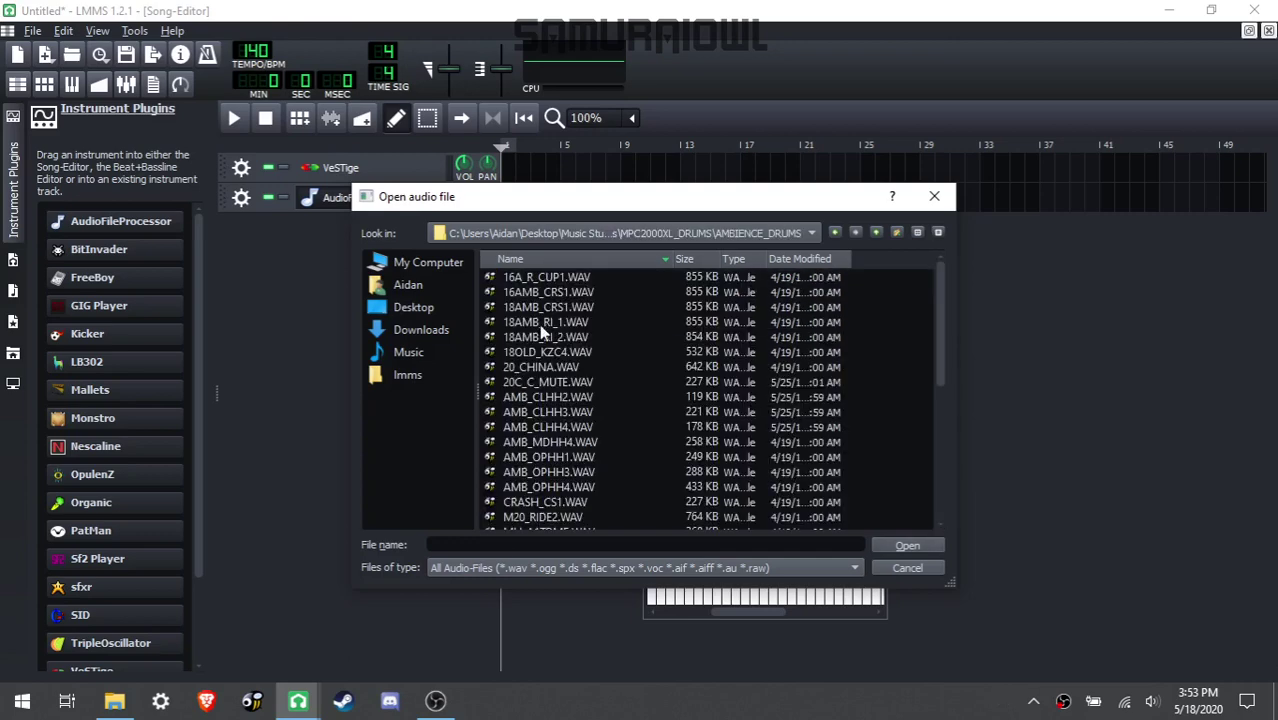
pyautogui.doubleClick(537, 322)
pyautogui.click(787, 595)
pyautogui.click(828, 597)
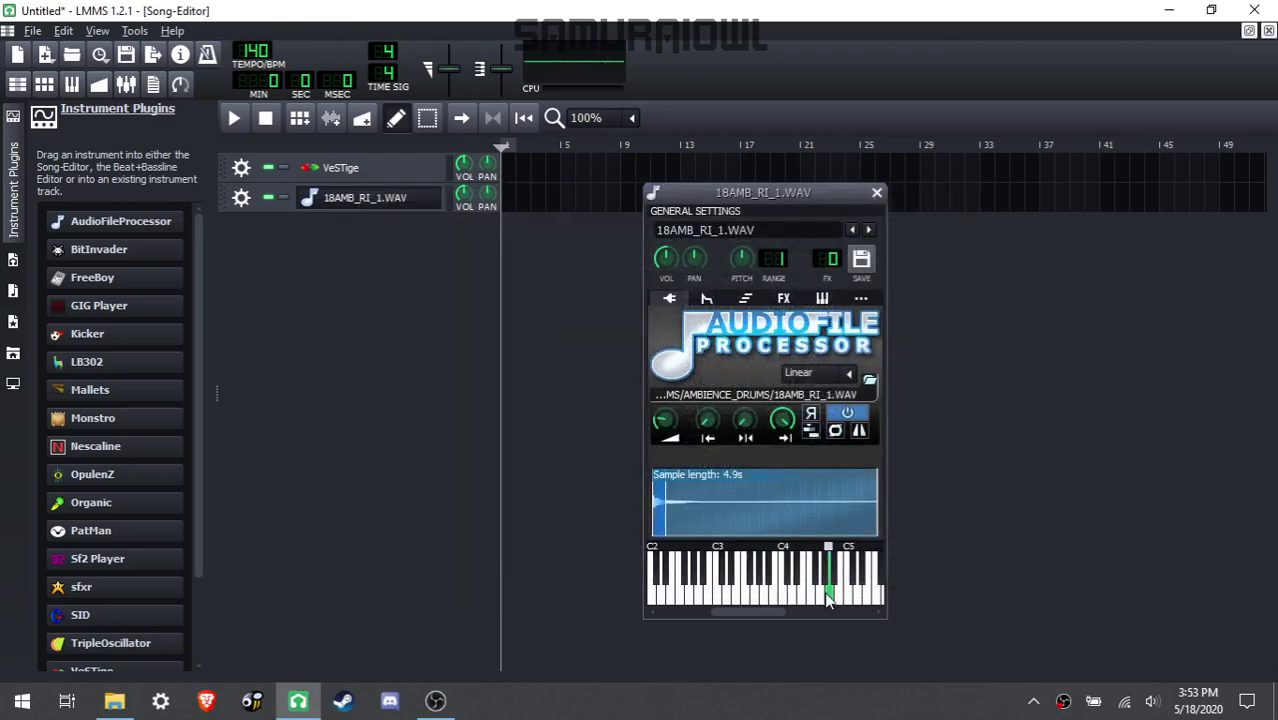
pyautogui.click(828, 597)
# Step: Close the sampler settings and remove the 18AMB_RI_1.WAV track
pyautogui.click(877, 193)
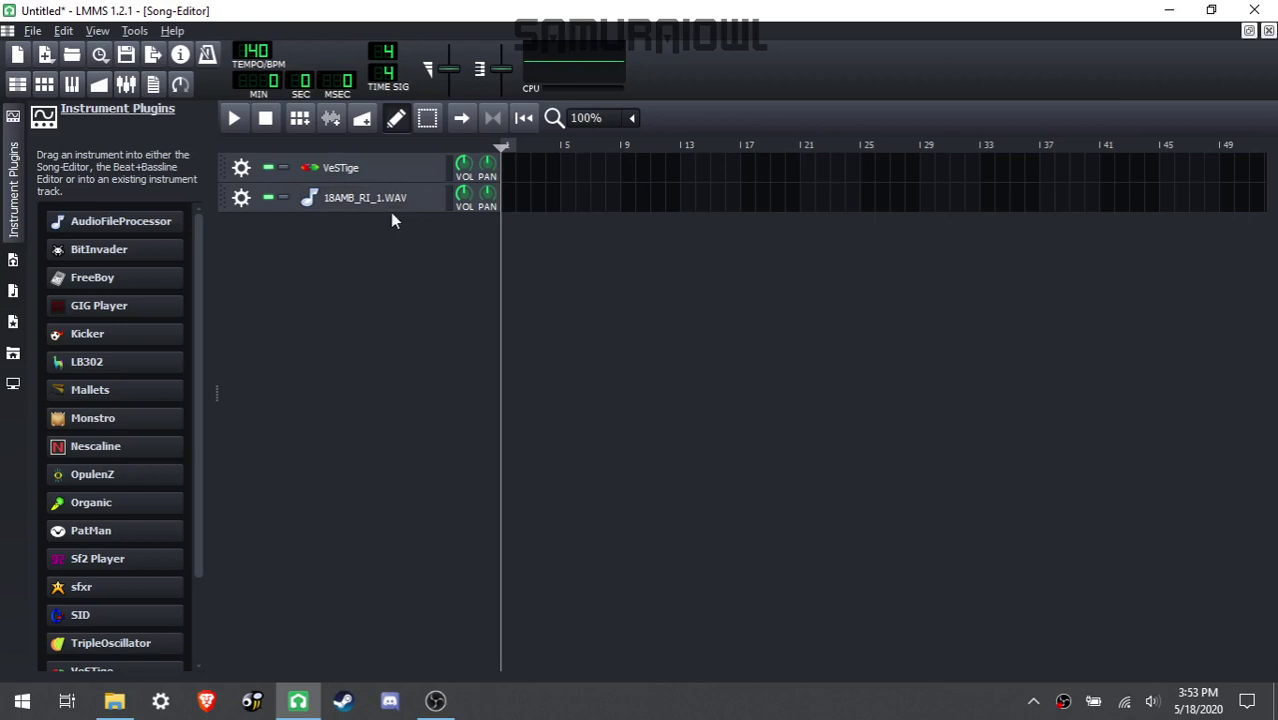
pyautogui.click(242, 199)
pyautogui.click(278, 242)
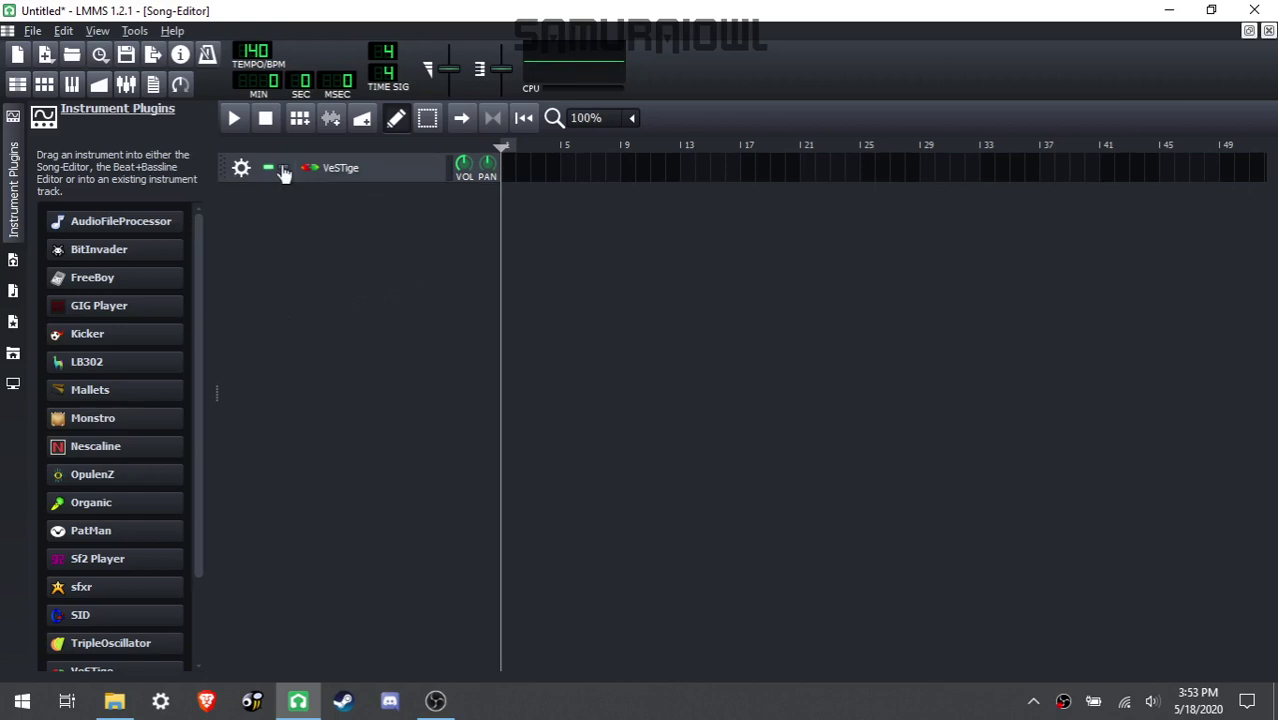
# Step: Open the VeSTige instrument settings and arrange them beside a maximized Song Editor
pyautogui.click(336, 167)
pyautogui.moveTo(765, 193); pyautogui.dragTo(870, 155)
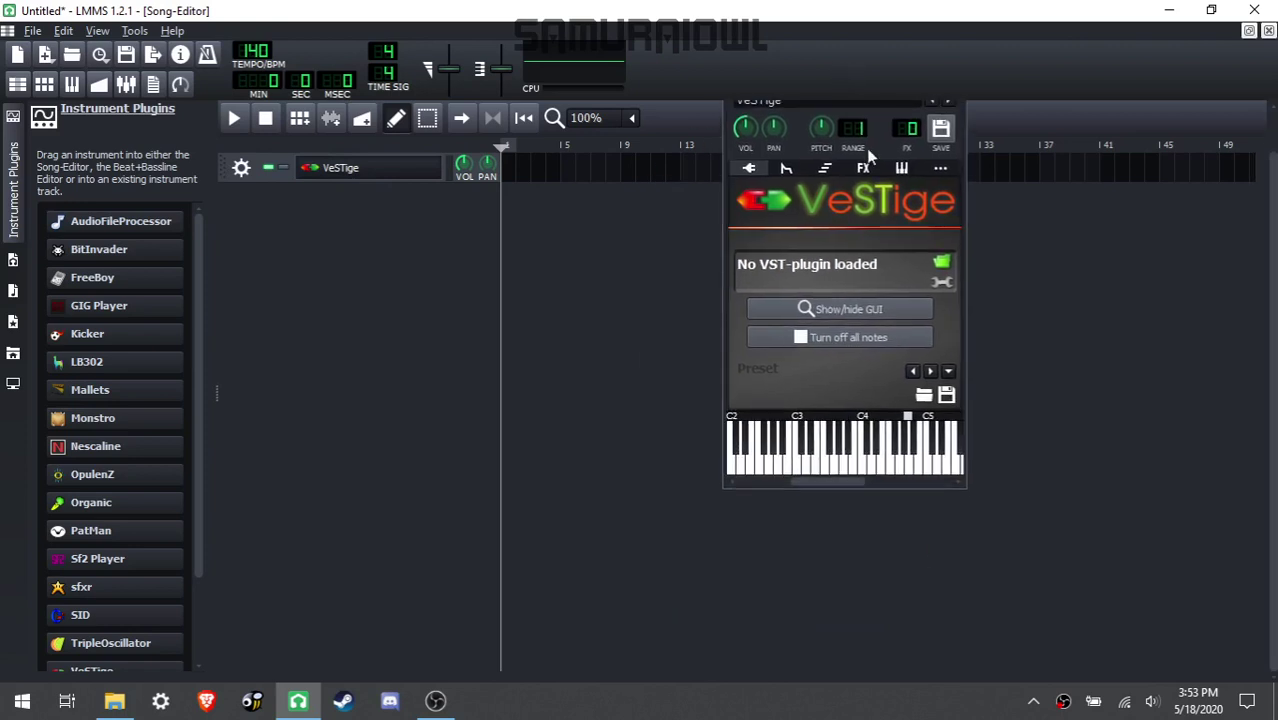
pyautogui.click(1064, 281)
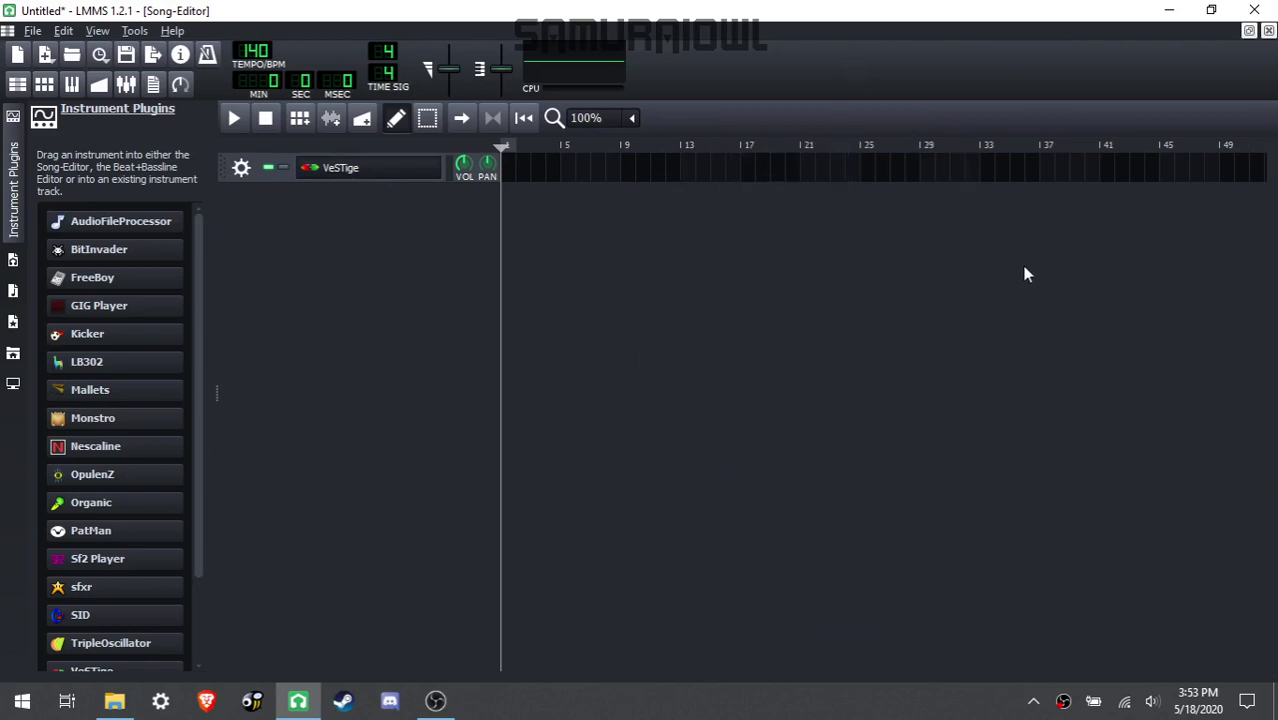
pyautogui.moveTo(422, 180); pyautogui.dragTo(429, 177)
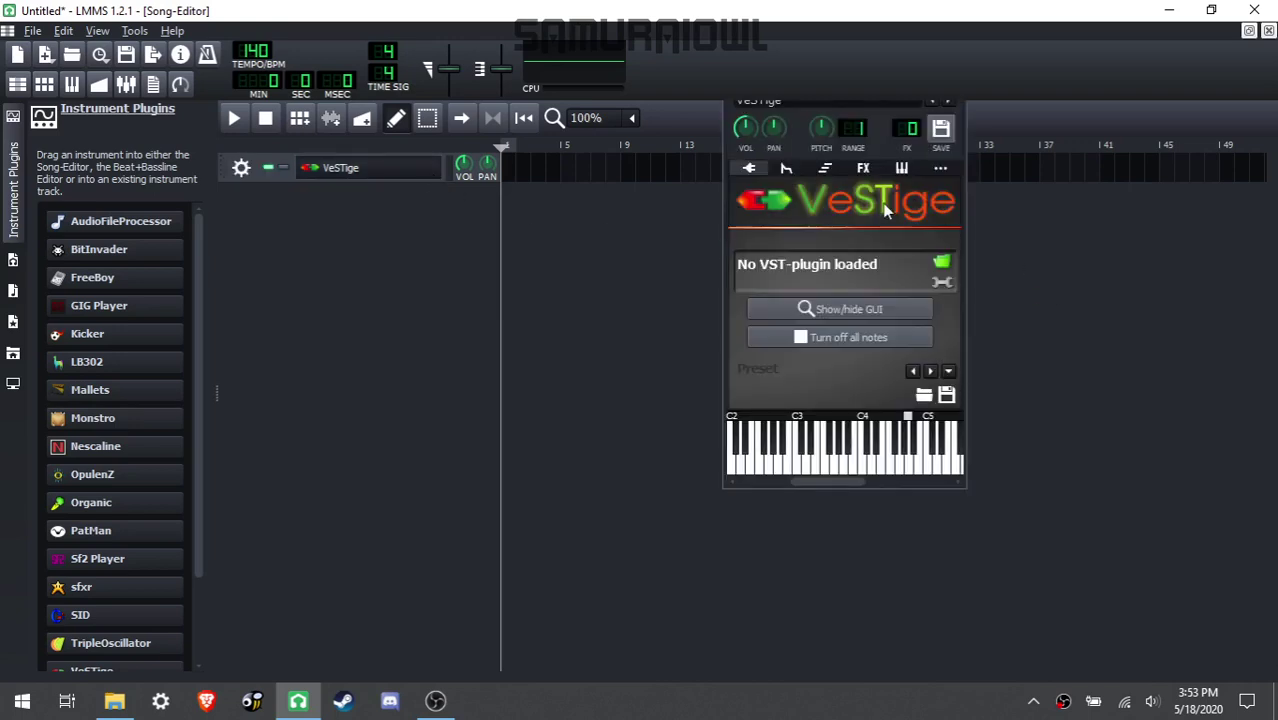
pyautogui.click(1268, 30)
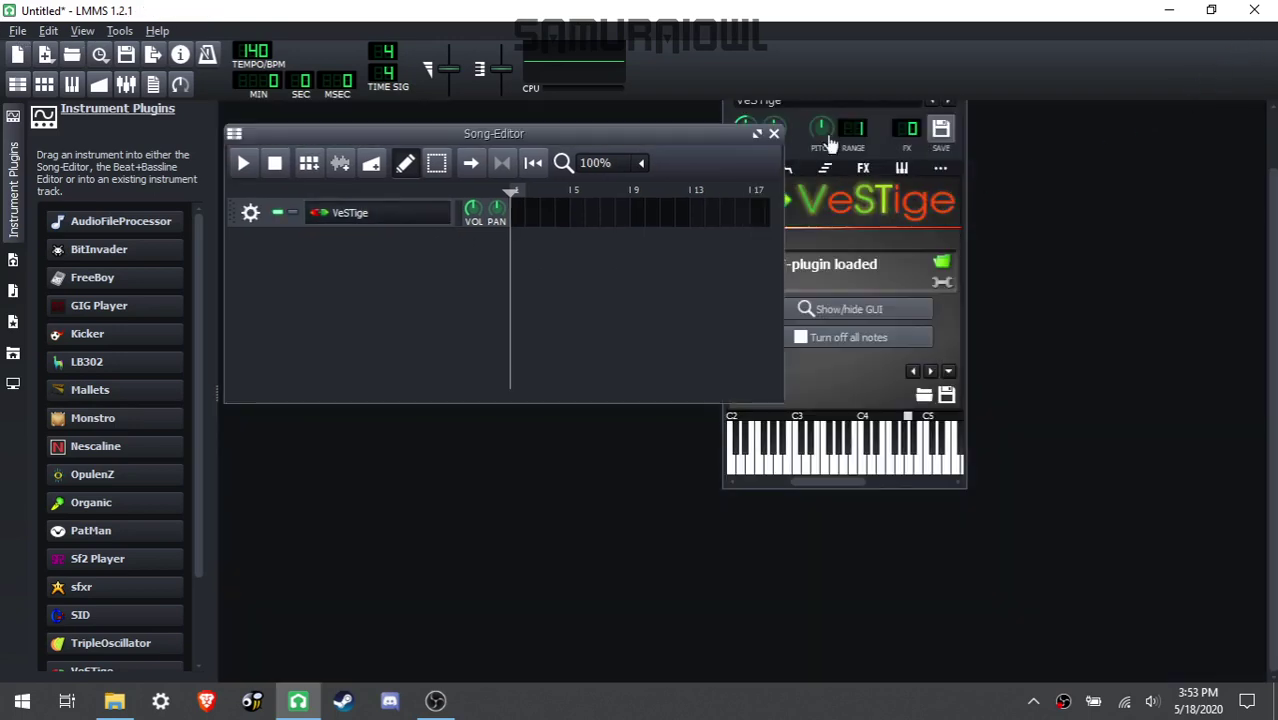
pyautogui.scroll(2, 1093, 216)
pyautogui.moveTo(918, 110); pyautogui.dragTo(927, 142)
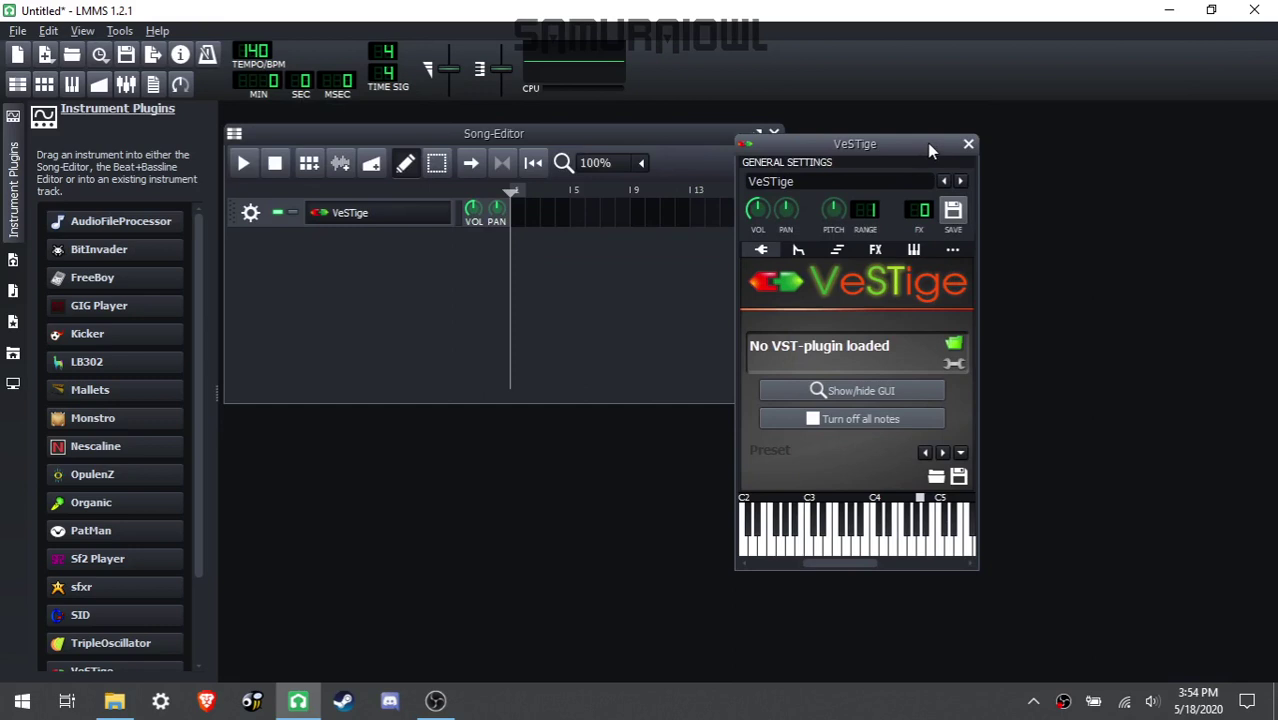
pyautogui.click(757, 134)
pyautogui.click(406, 175)
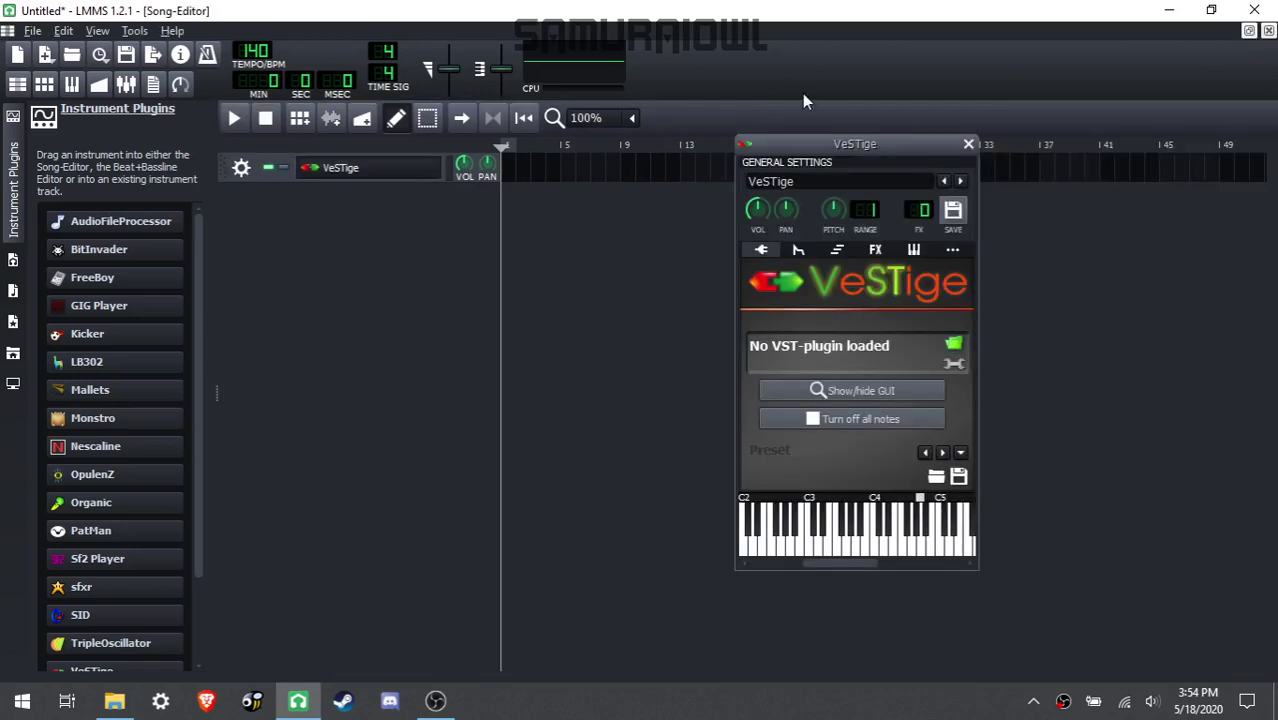
# Step: Load 4Front Piano.dll from C:\VST\4fpiano-win into VeSTige and close the plugin's interface
pyautogui.moveTo(831, 150); pyautogui.dragTo(743, 152)
pyautogui.click(866, 350)
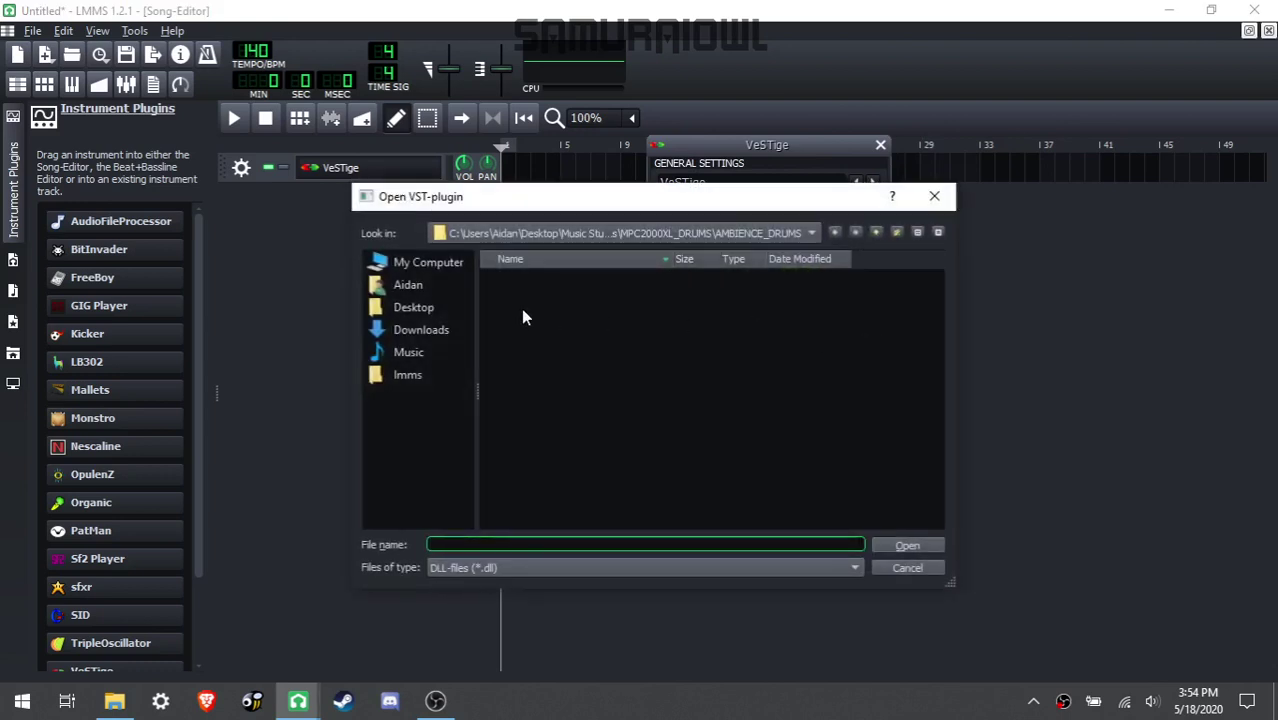
pyautogui.click(412, 287)
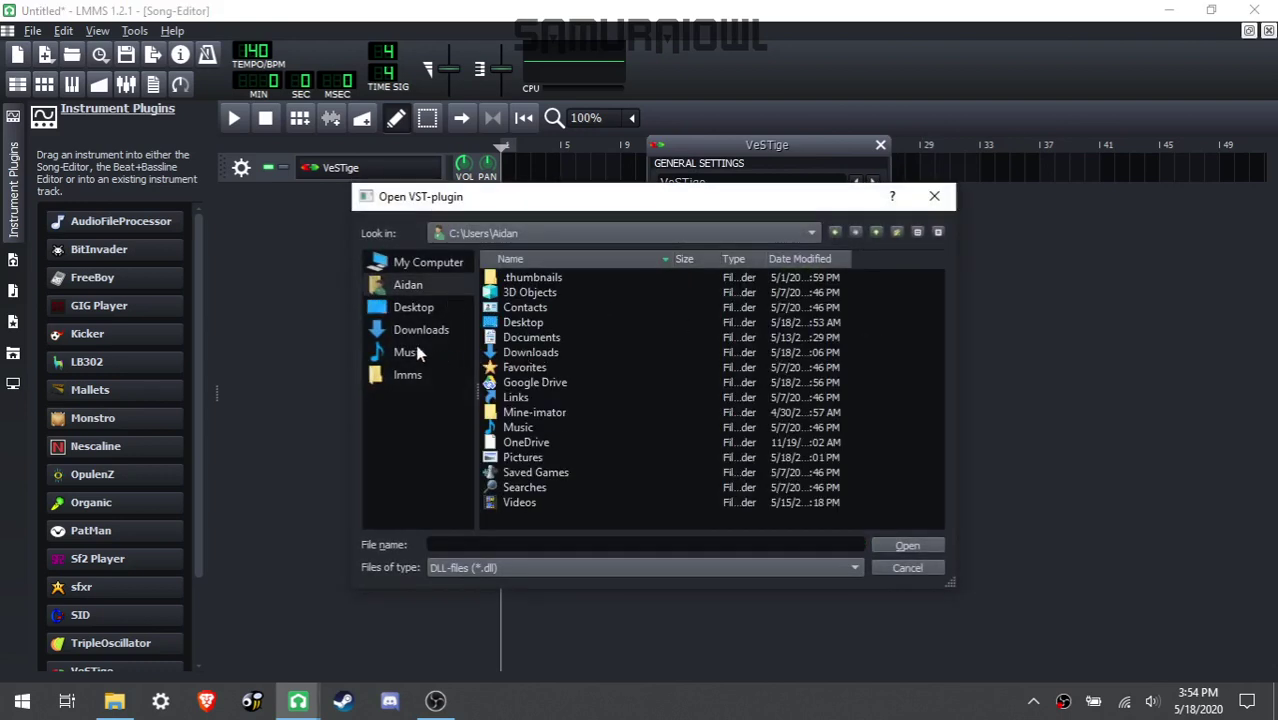
pyautogui.click(410, 262)
pyautogui.doubleClick(532, 281)
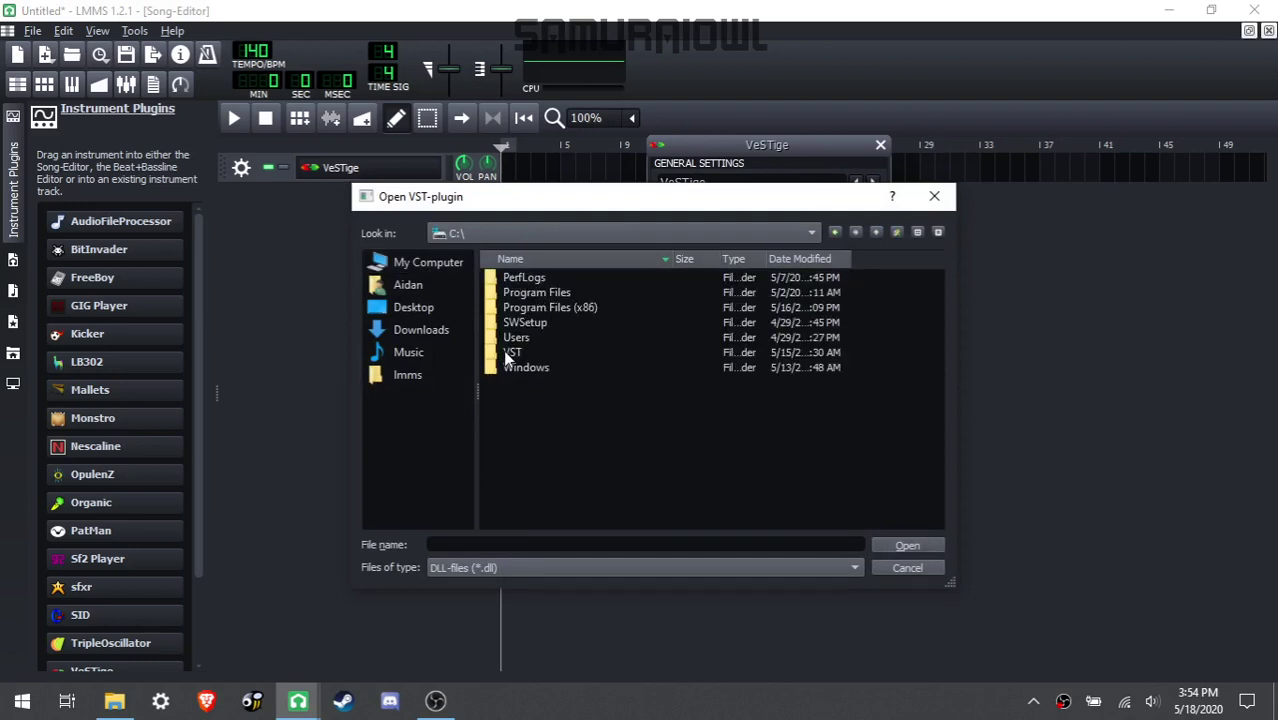
pyautogui.doubleClick(519, 350)
pyautogui.doubleClick(552, 293)
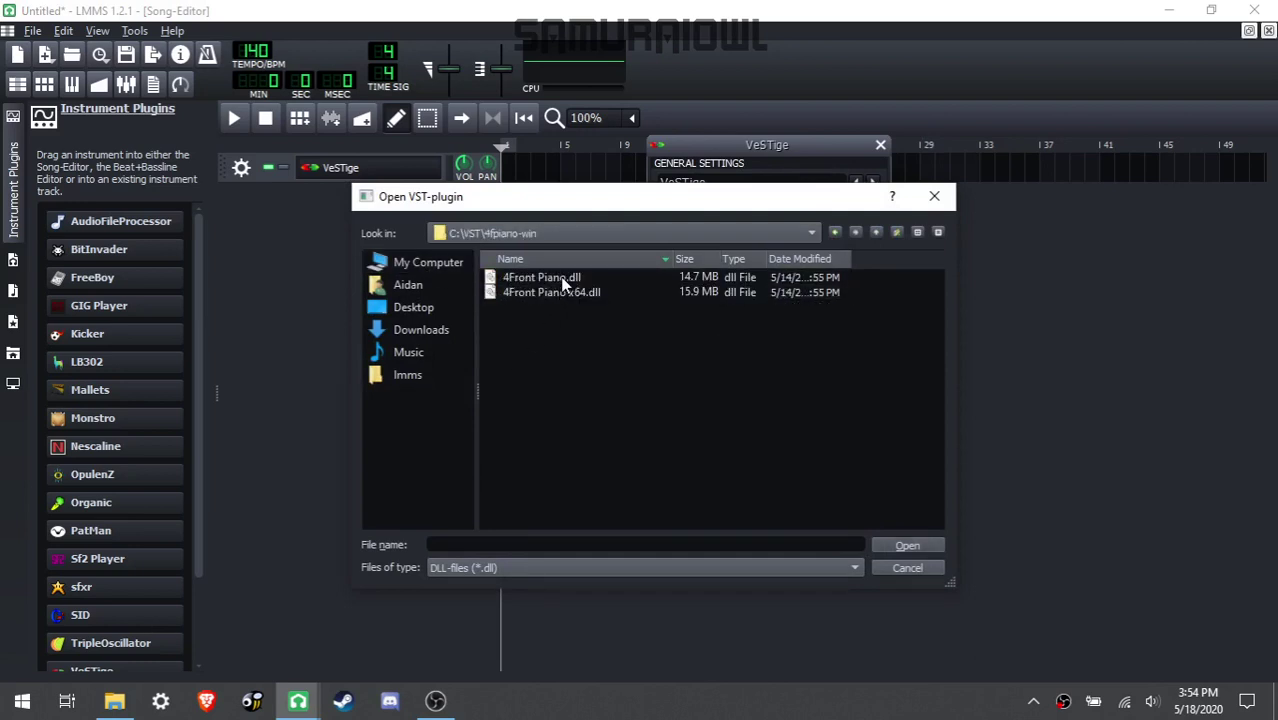
pyautogui.doubleClick(560, 277)
pyautogui.moveTo(548, 448); pyautogui.dragTo(605, 178)
pyautogui.click(714, 173)
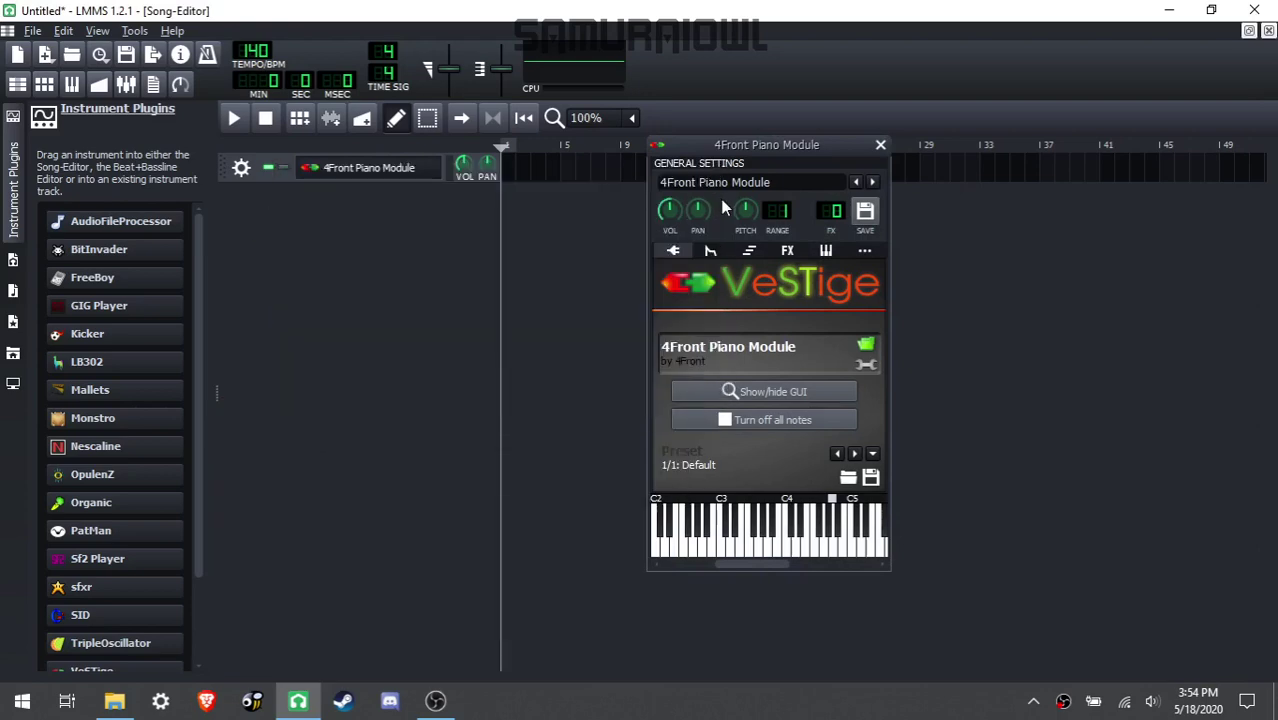
# Step: Play test notes around C4 and G4 on the piano, then close its settings
pyautogui.press('t')
pyautogui.press('q')
pyautogui.press('t')
pyautogui.press('q')
pyautogui.press('t')
pyautogui.press('q')
pyautogui.press('t')
pyautogui.press('q')
pyautogui.press('t')
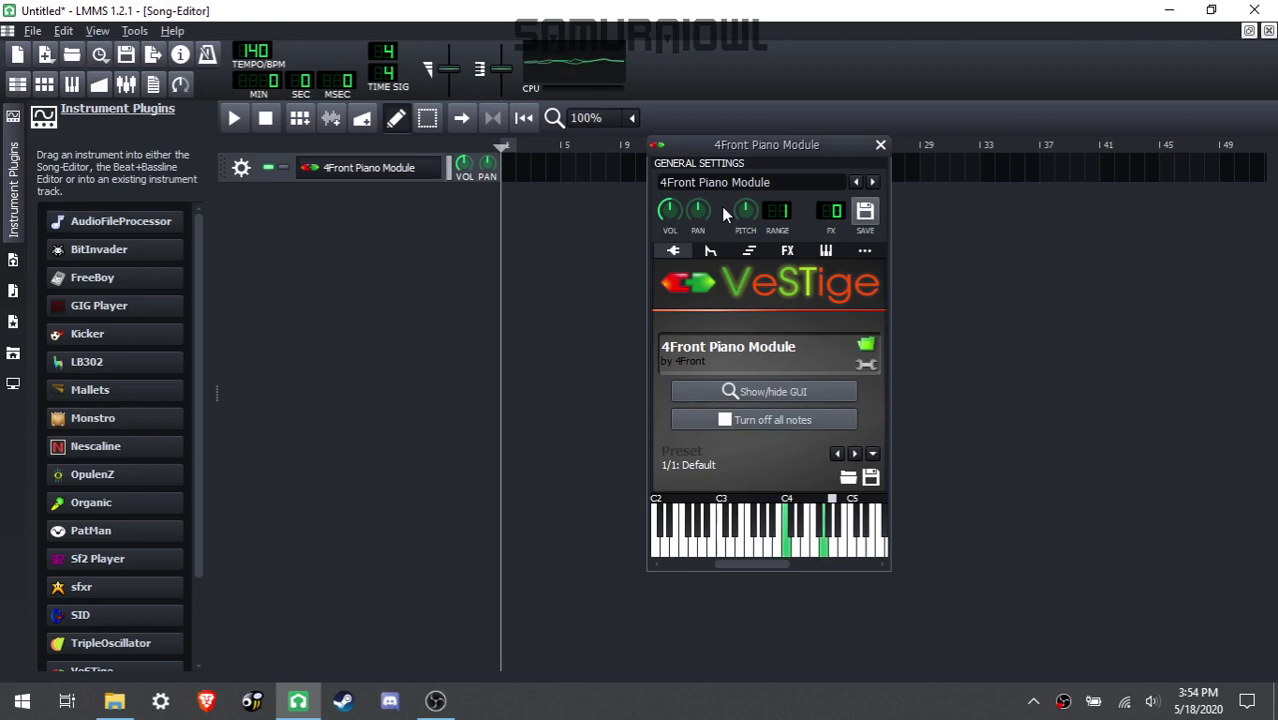
pyautogui.press('q')
pyautogui.press('t')
pyautogui.press('q')
pyautogui.press('t')
pyautogui.click(880, 145)
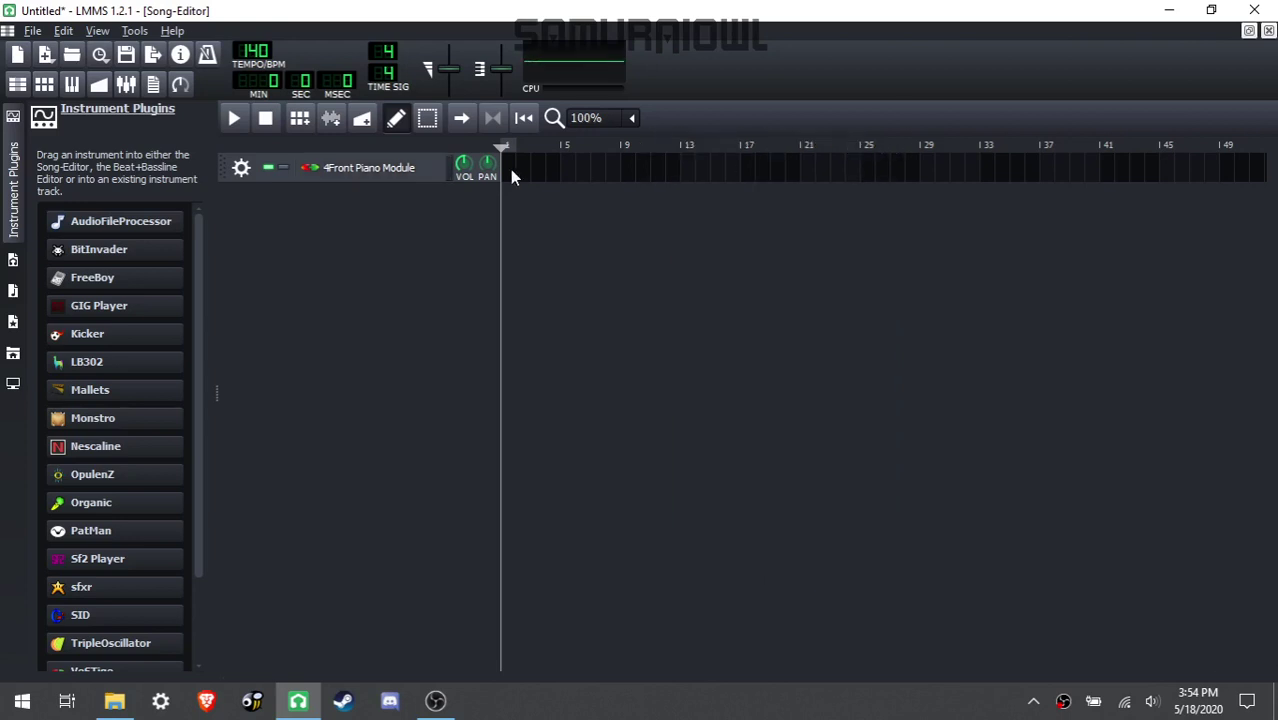
# Step: In the Piano Roll, place a C4 note and a row of upper notes across bar 1
pyautogui.doubleClick(512, 170)
pyautogui.press('q')
pyautogui.press('t')
pyautogui.press('q')
pyautogui.press('t')
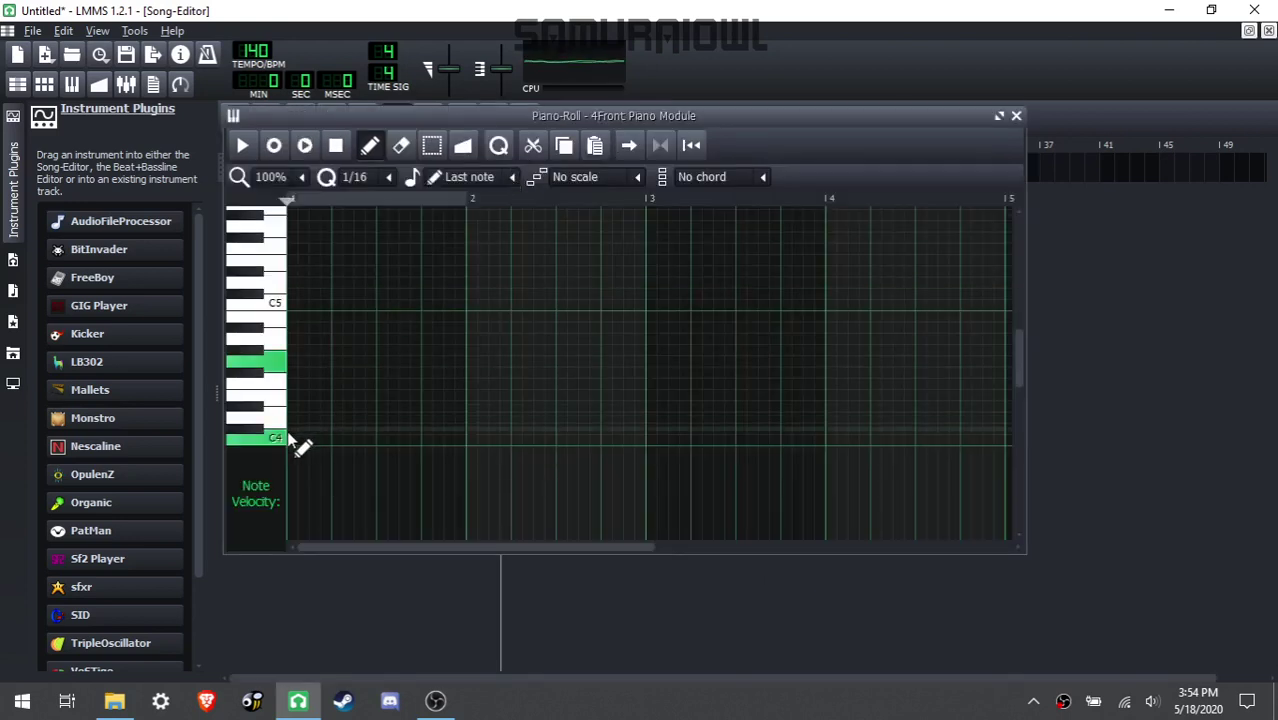
pyautogui.click(297, 441)
pyautogui.press('q')
pyautogui.press('t')
pyautogui.click(301, 362)
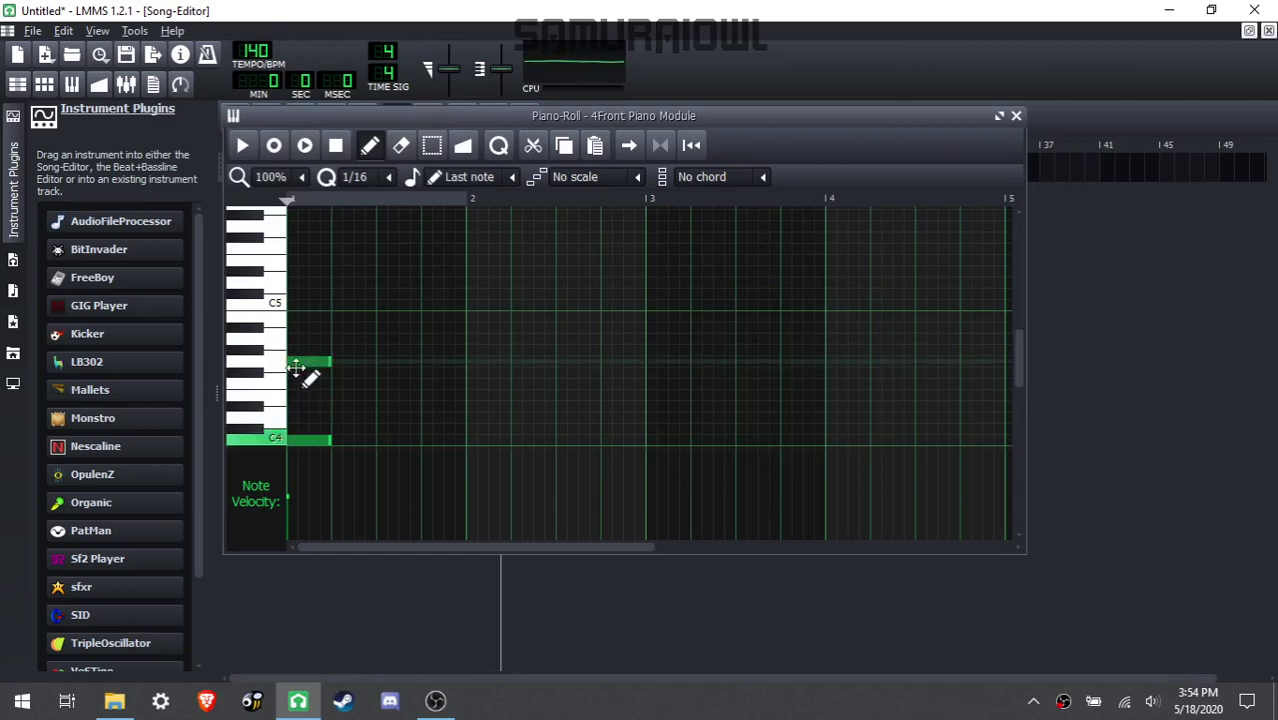
pyautogui.press('space')
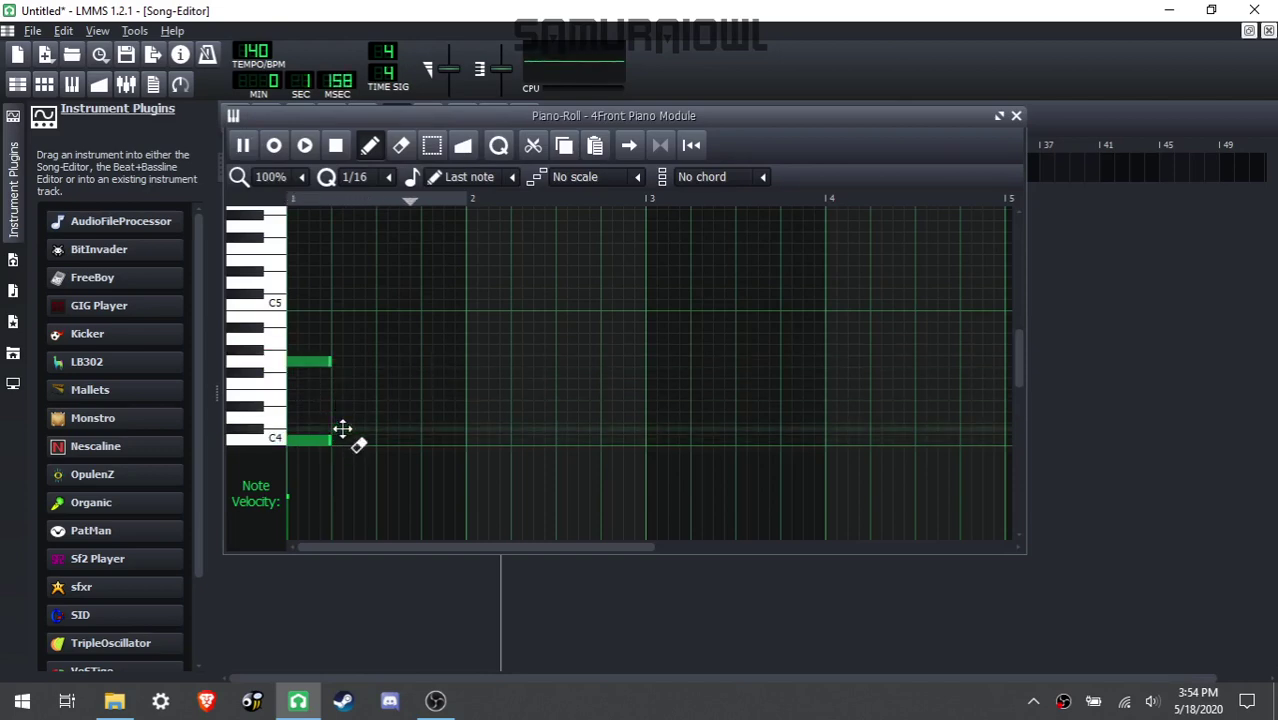
pyautogui.click(340, 363)
pyautogui.click(382, 363)
pyautogui.click(424, 363)
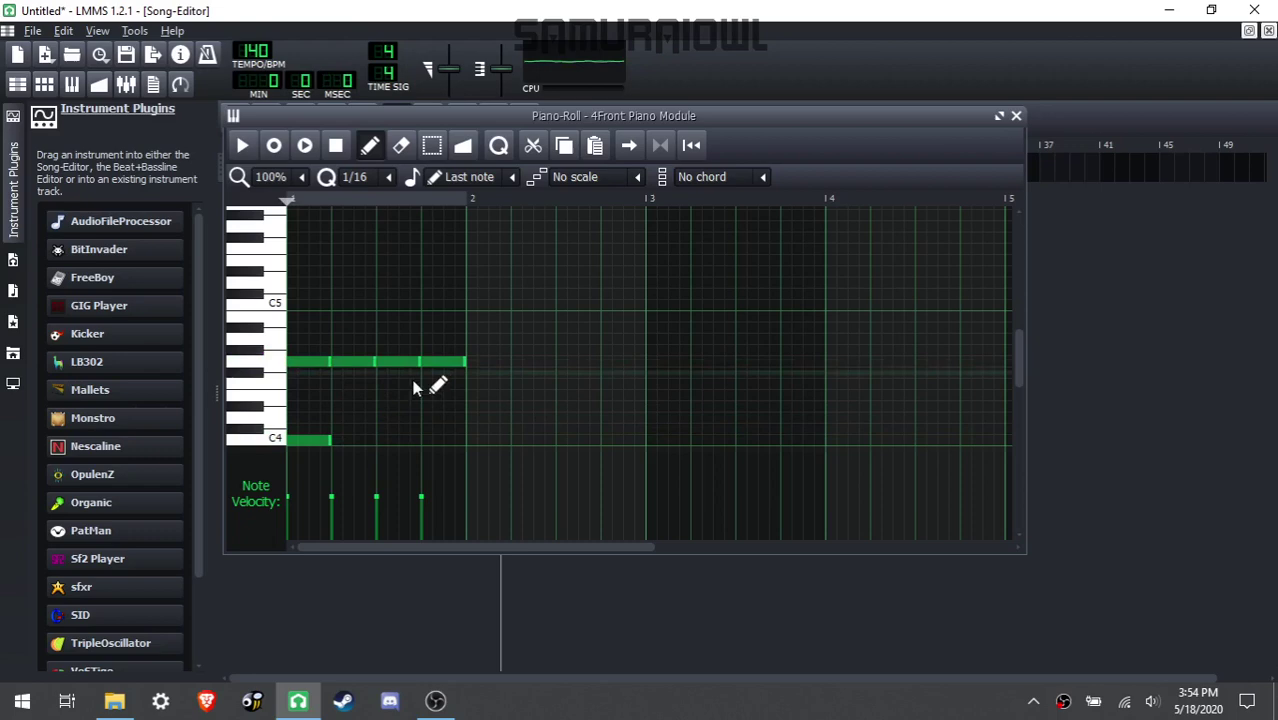
pyautogui.press('space')
# Step: Lengthen the C4 note to bar 2, trim the upper note, and add a short note before bar 2
pyautogui.moveTo(331, 441); pyautogui.dragTo(466, 447)
pyautogui.scroll(-3, 537, 366)
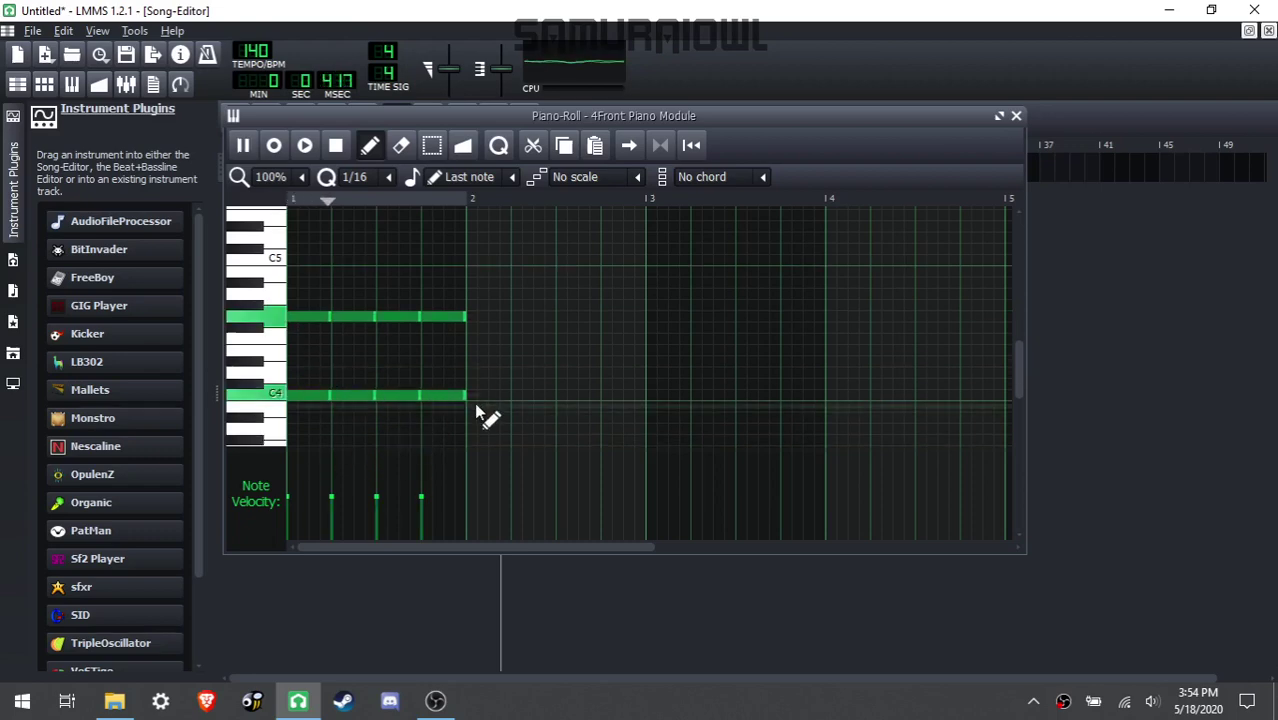
pyautogui.moveTo(463, 320); pyautogui.dragTo(446, 330)
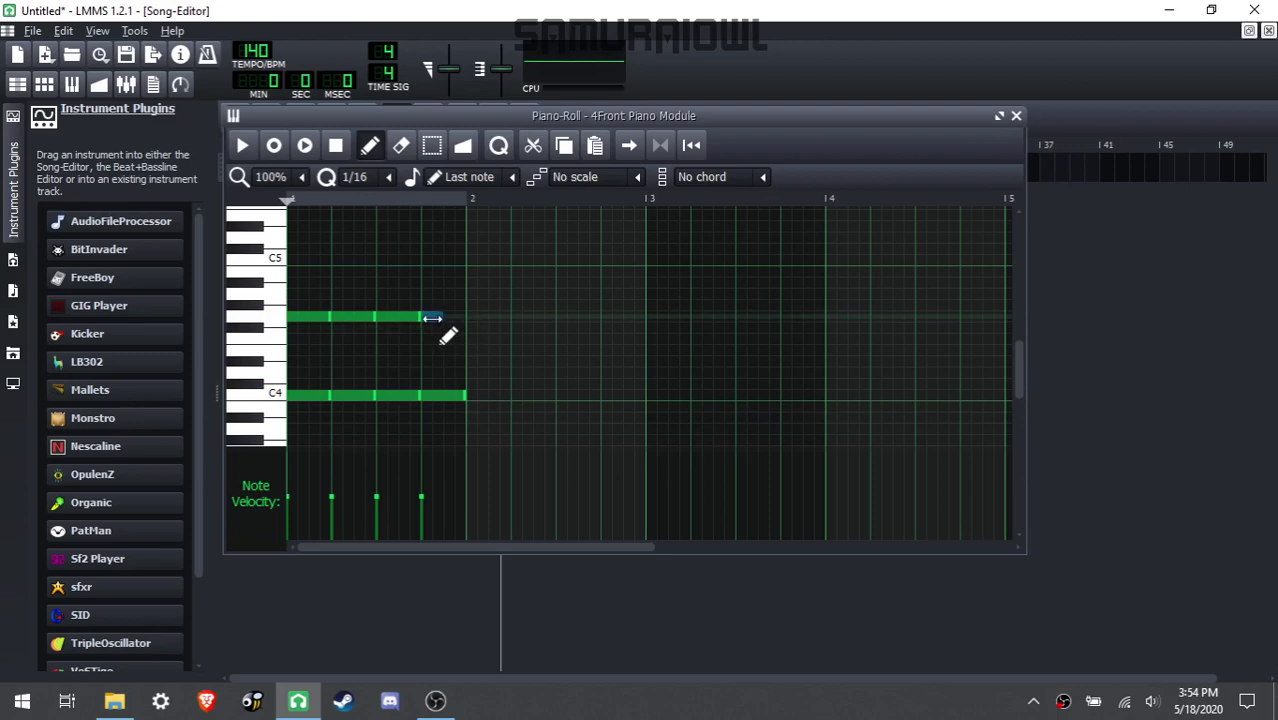
pyautogui.click(452, 340)
pyautogui.press('space')
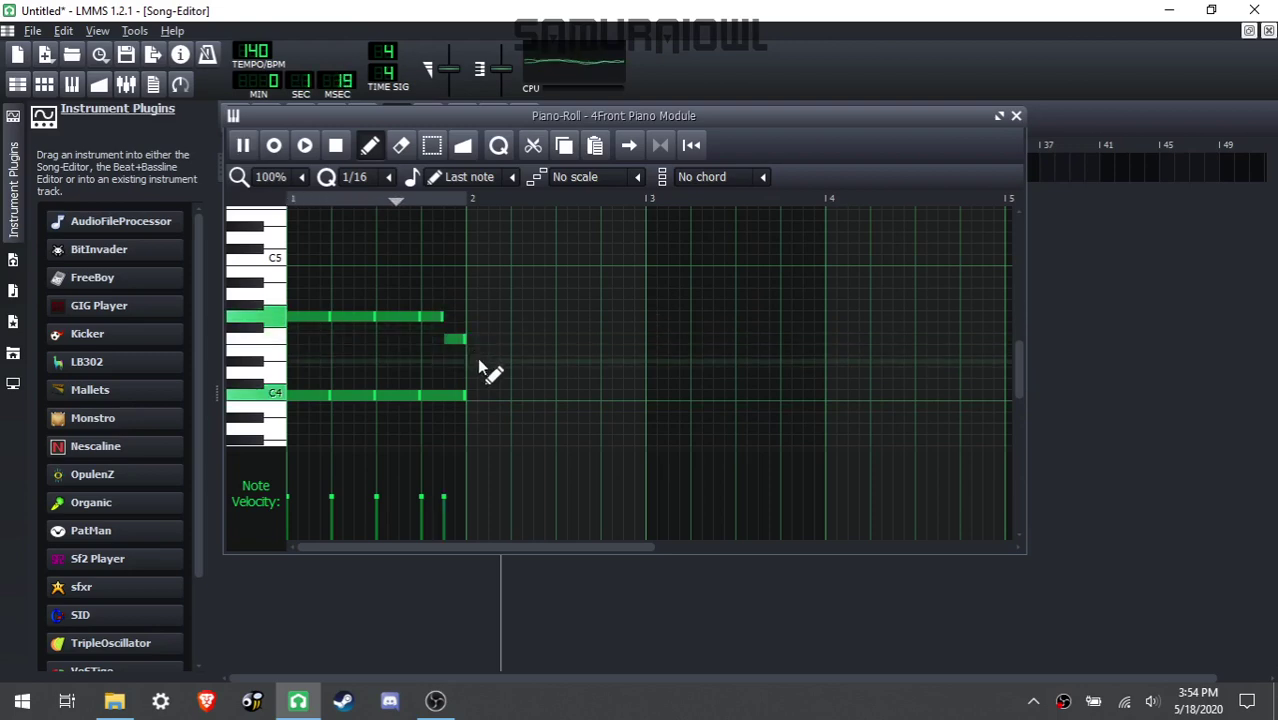
pyautogui.press('space')
# Step: Add eighth notes on C4 through bar 2 and a lower line through bar 3
pyautogui.click(474, 397)
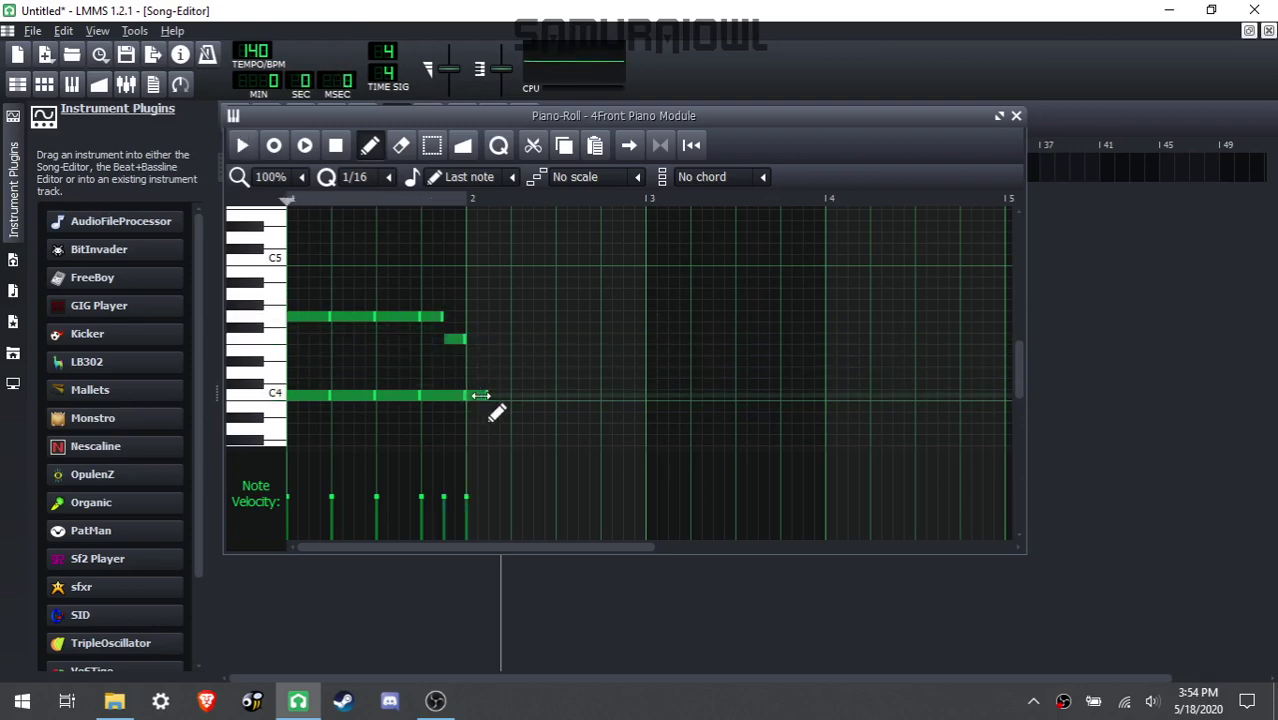
pyautogui.click(516, 397)
pyautogui.click(561, 397)
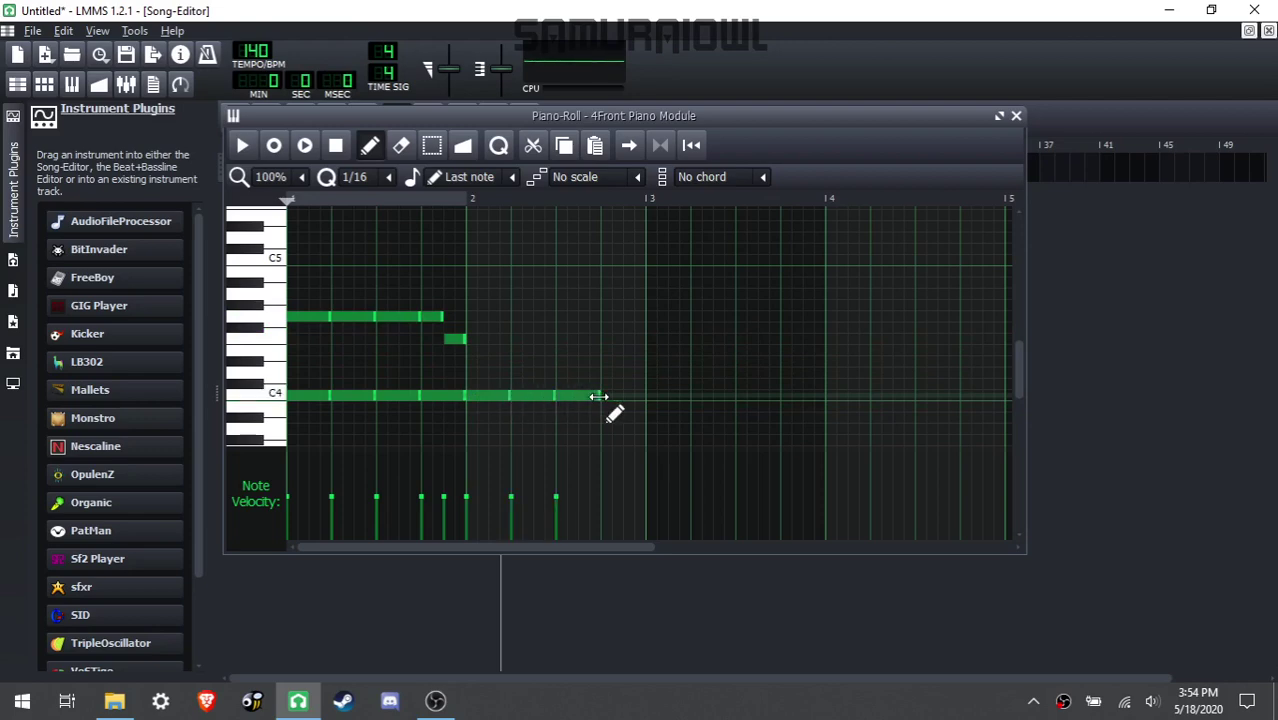
pyautogui.click(610, 399)
pyautogui.click(654, 419)
pyautogui.click(700, 419)
pyautogui.click(740, 420)
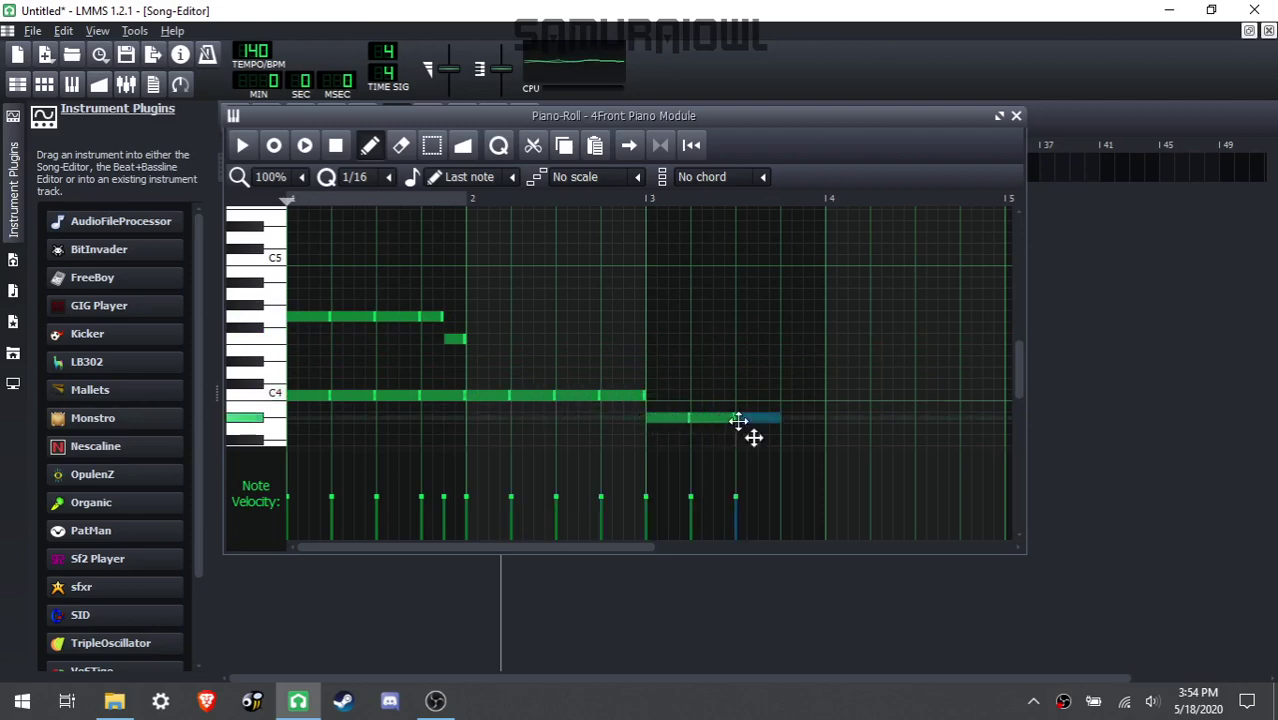
pyautogui.click(790, 419)
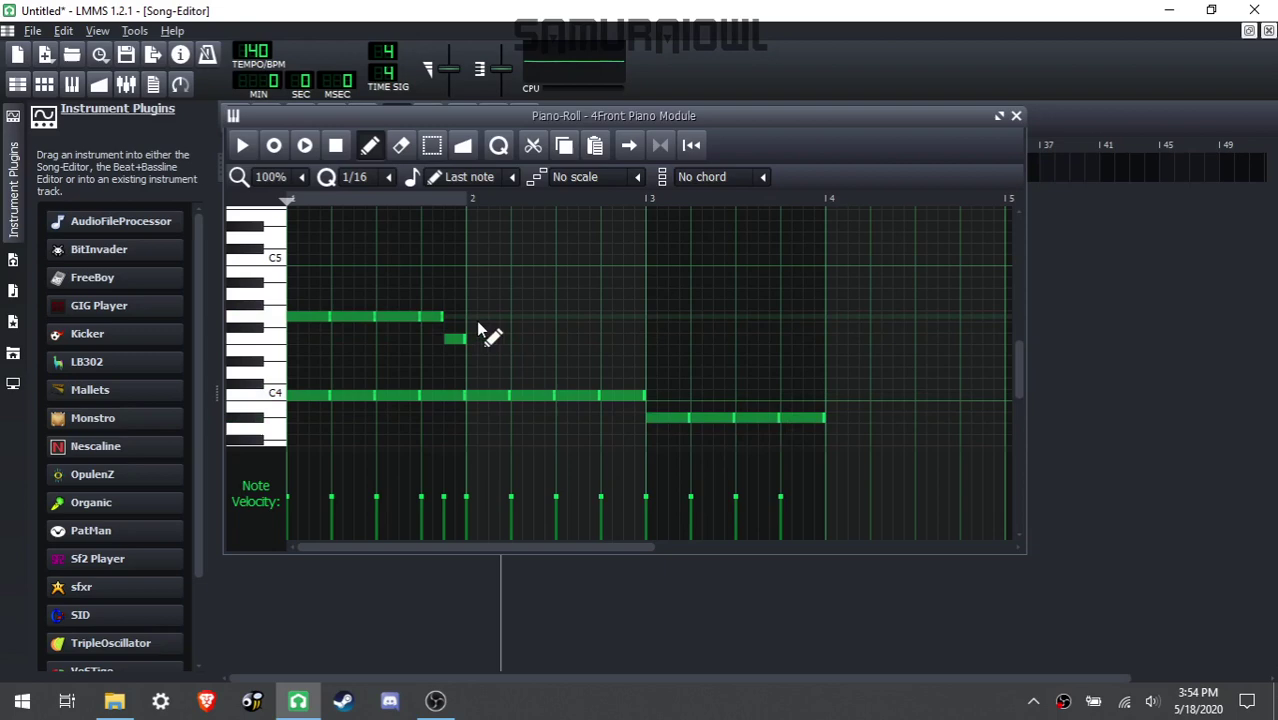
# Step: Add a second upper phrase in bar 2, a long bar 3 note, and short connecting notes
pyautogui.click(482, 317)
pyautogui.click(522, 318)
pyautogui.click(566, 318)
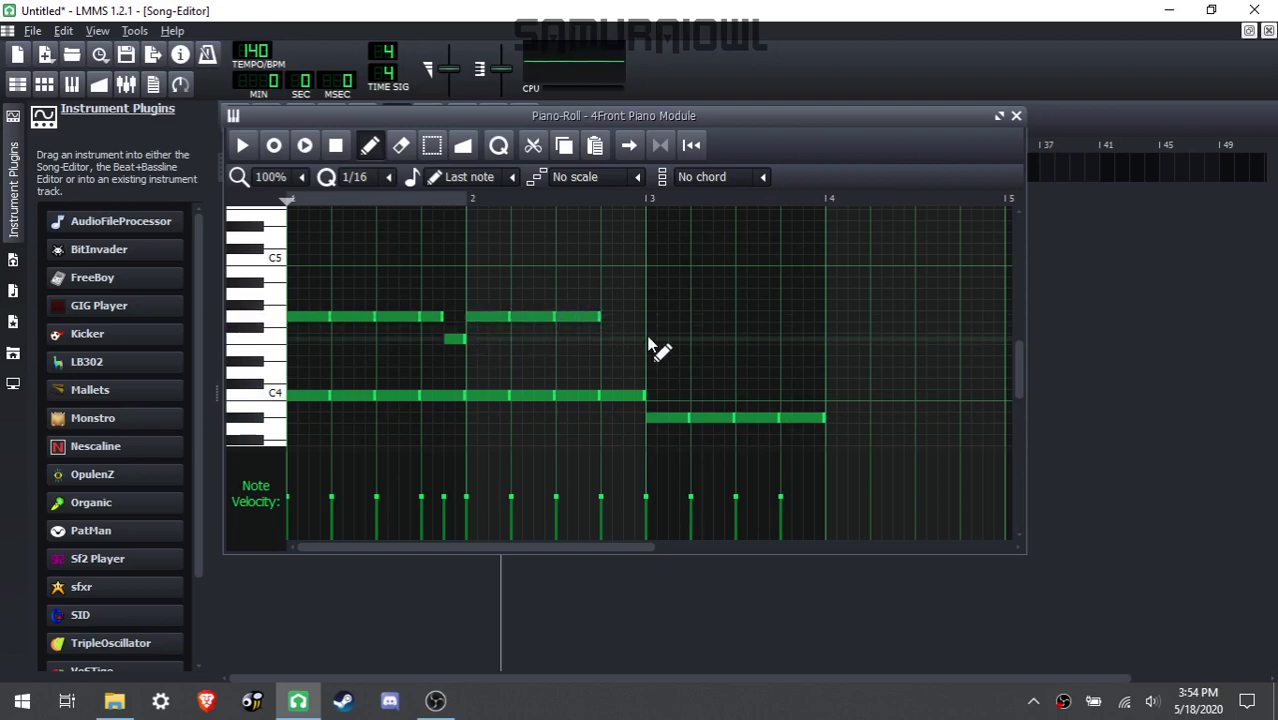
pyautogui.click(658, 339)
pyautogui.moveTo(692, 341); pyautogui.dragTo(784, 338)
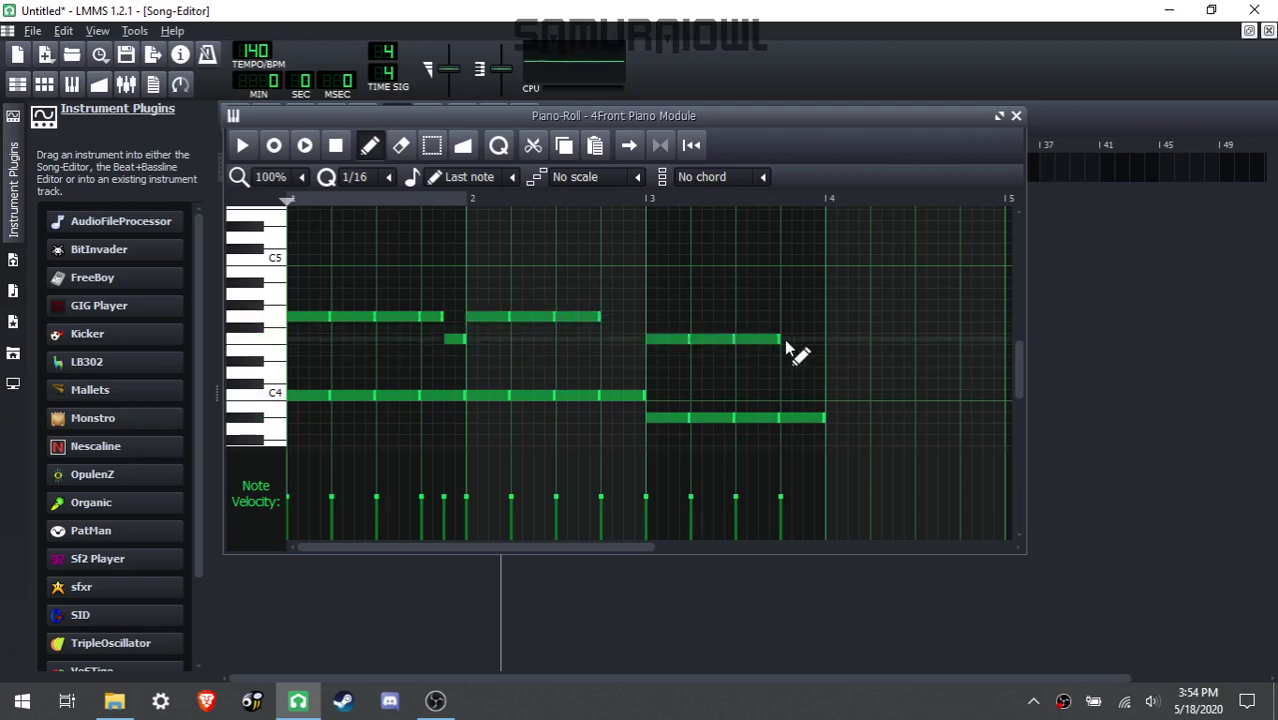
pyautogui.click(608, 318)
pyautogui.click(633, 340)
pyautogui.click(790, 340)
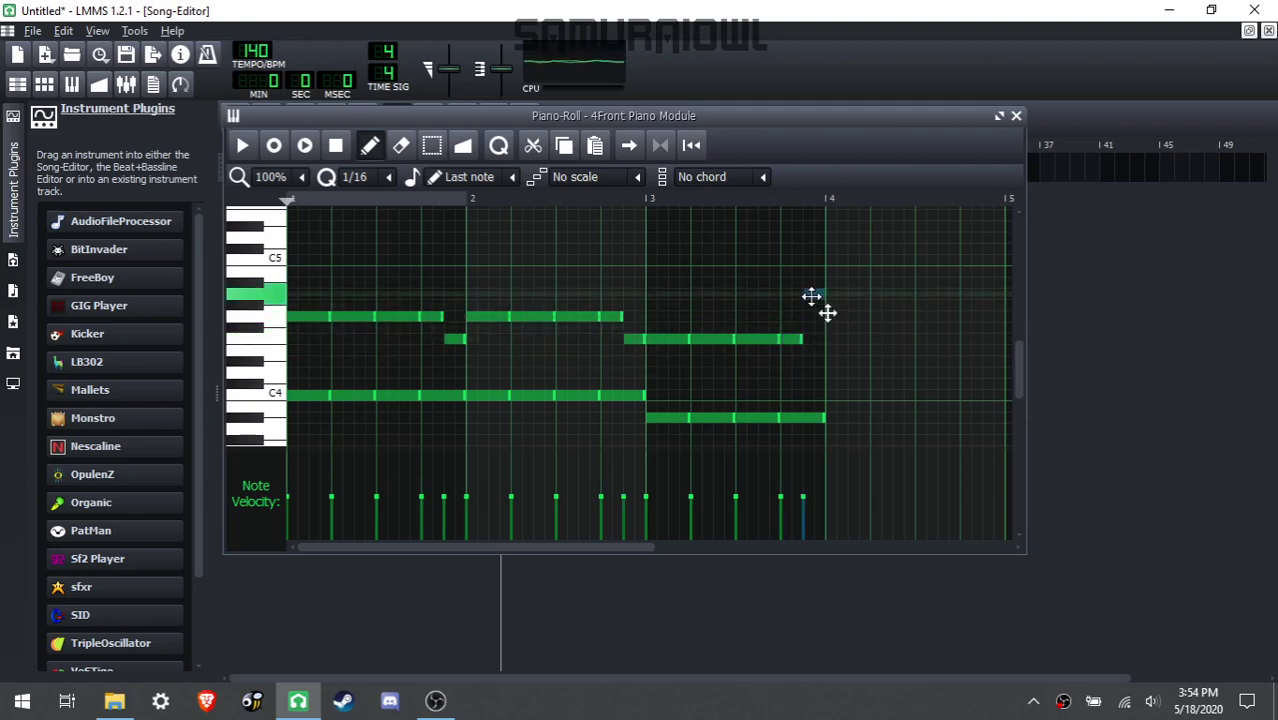
pyautogui.click(813, 284)
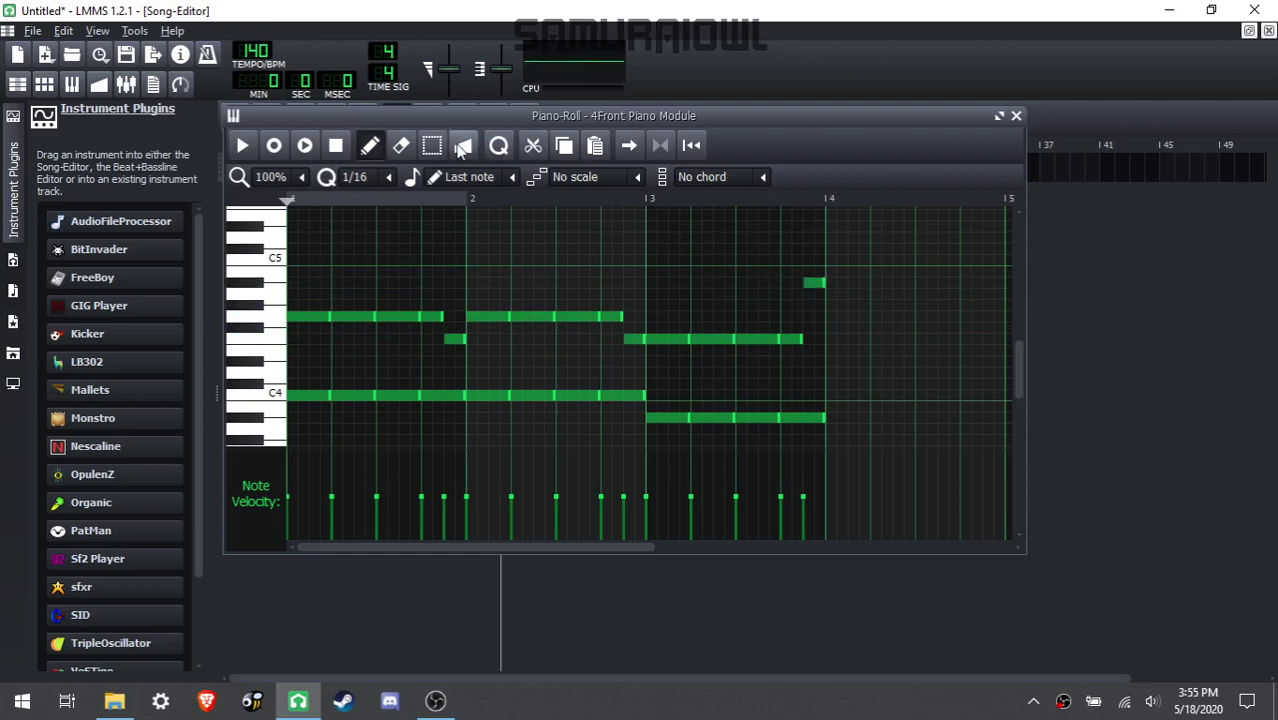
# Step: Copy the bar 3 notes into bar 4, delete a stray note, and play the melody
pyautogui.click(432, 146)
pyautogui.moveTo(658, 241); pyautogui.dragTo(845, 451)
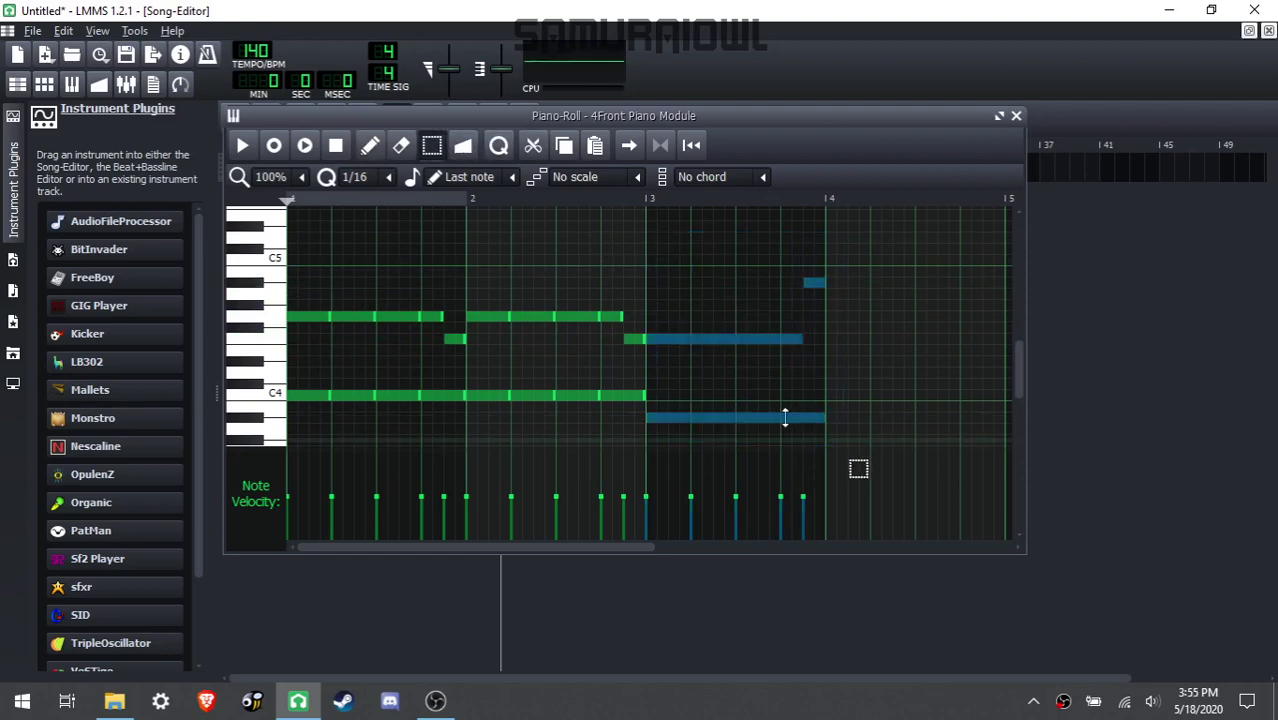
pyautogui.click(377, 149)
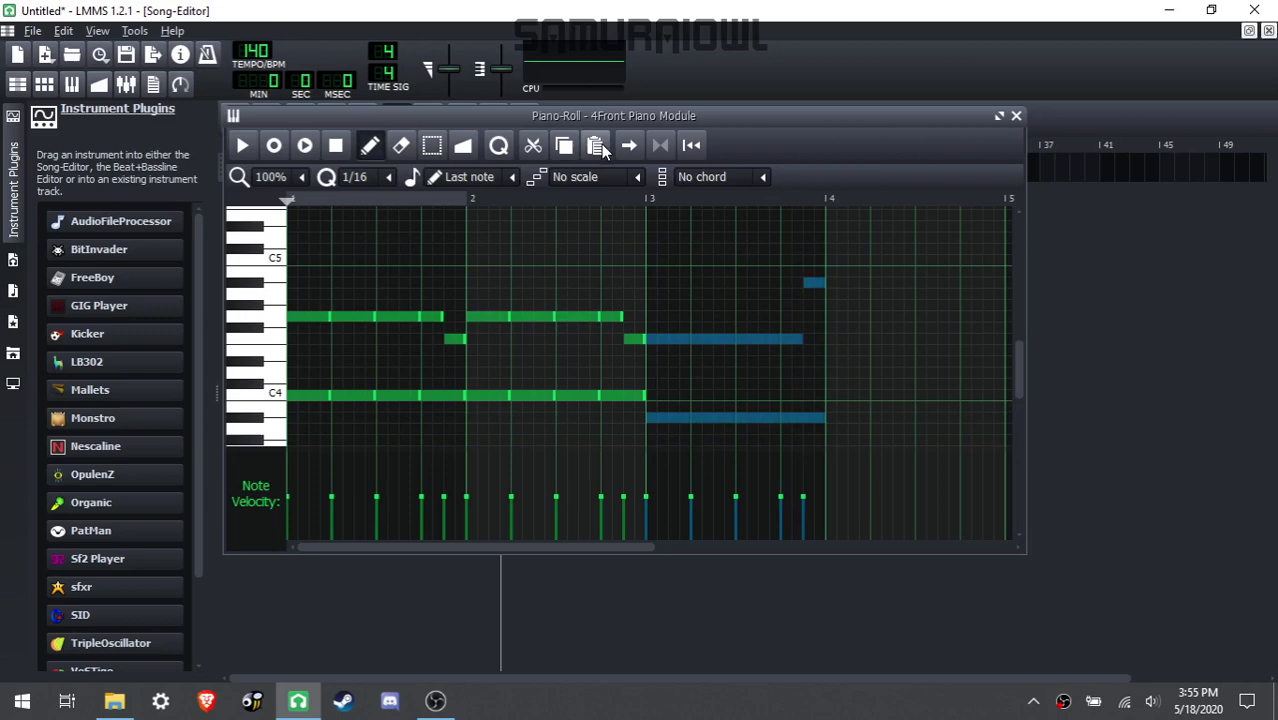
pyautogui.click(597, 146)
pyautogui.moveTo(303, 340); pyautogui.dragTo(845, 340)
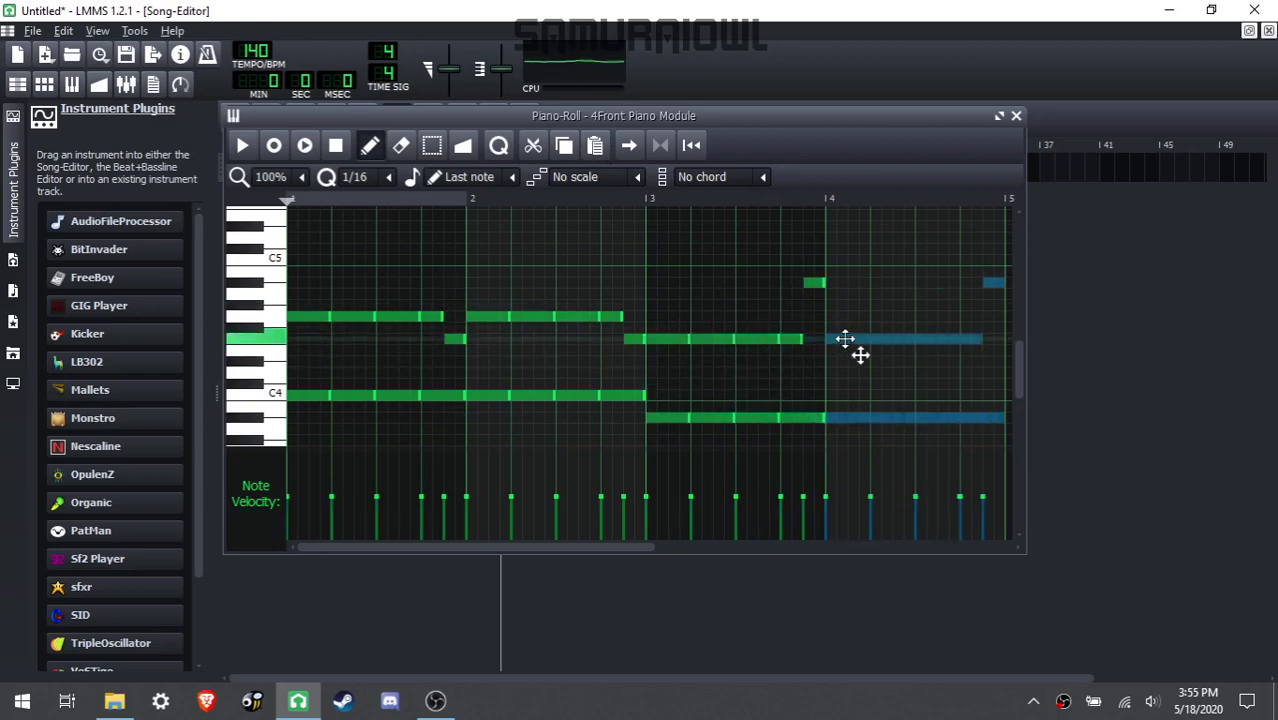
pyautogui.click(862, 317)
pyautogui.rightClick(866, 318)
pyautogui.press('space')
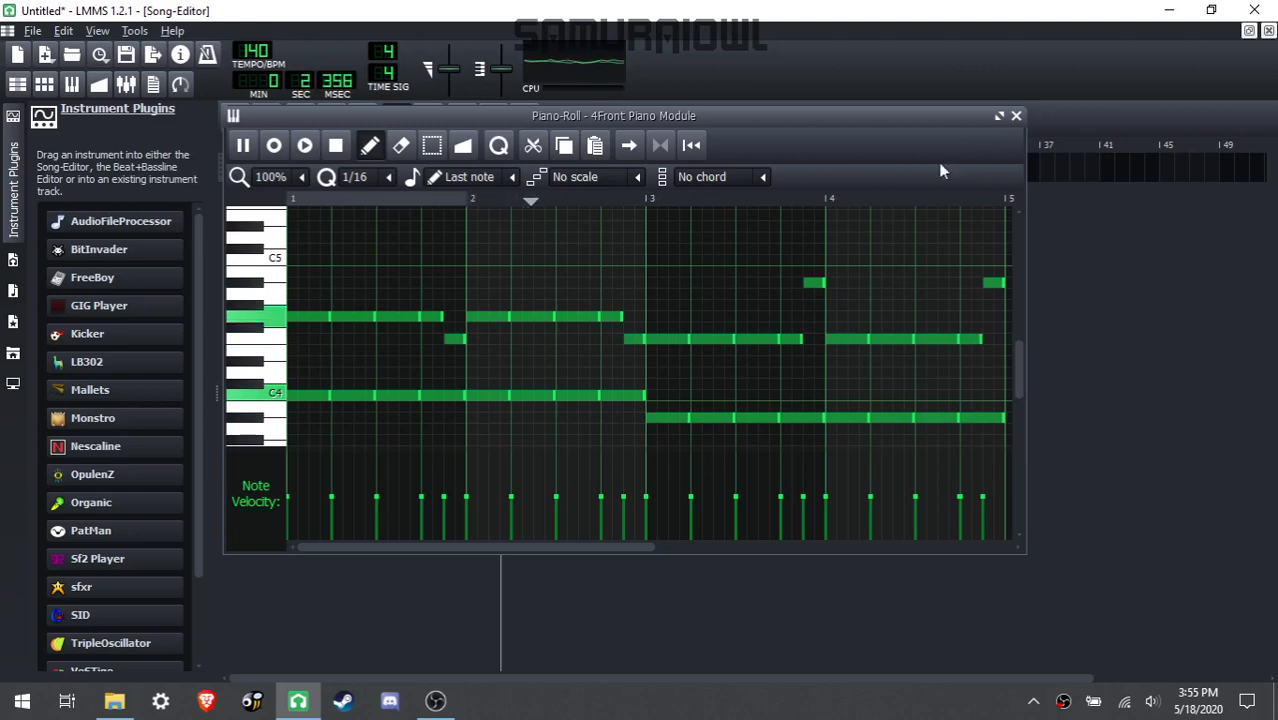
# Step: Reposition the Piano Roll window, stop the melody playback, and close the Piano Roll
pyautogui.moveTo(634, 121); pyautogui.dragTo(636, 210)
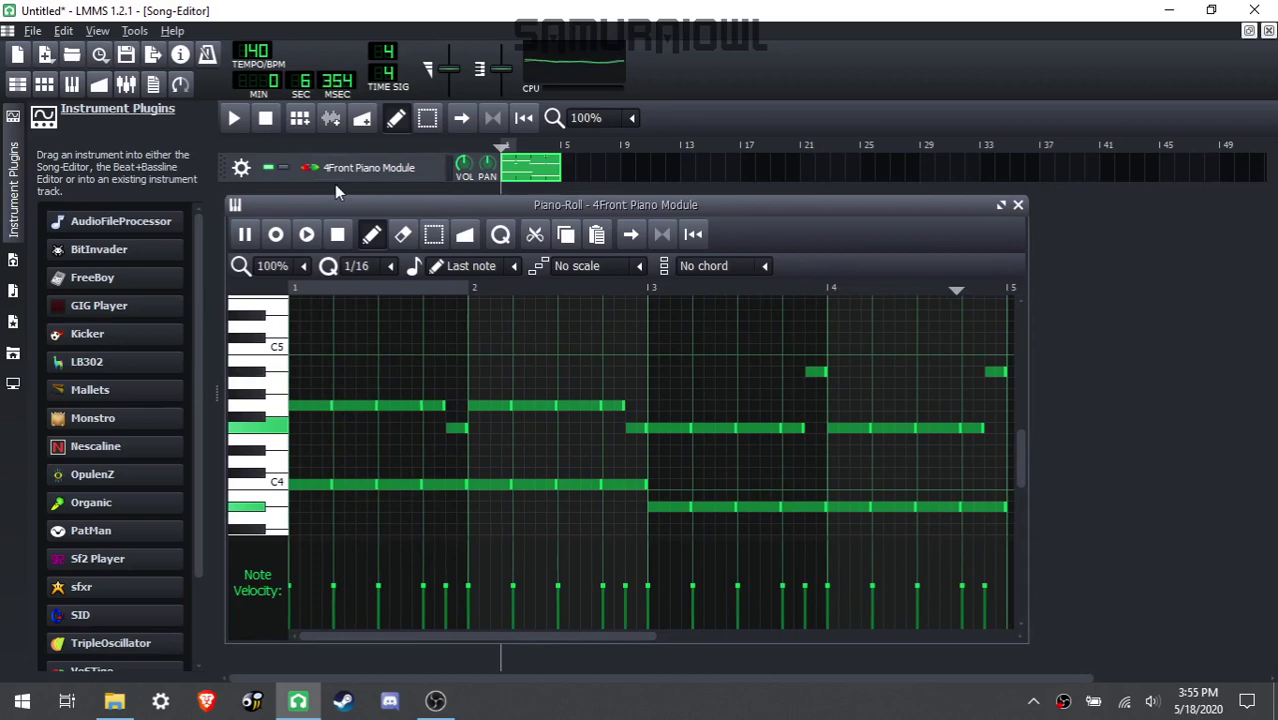
pyautogui.moveTo(391, 206); pyautogui.dragTo(515, 220)
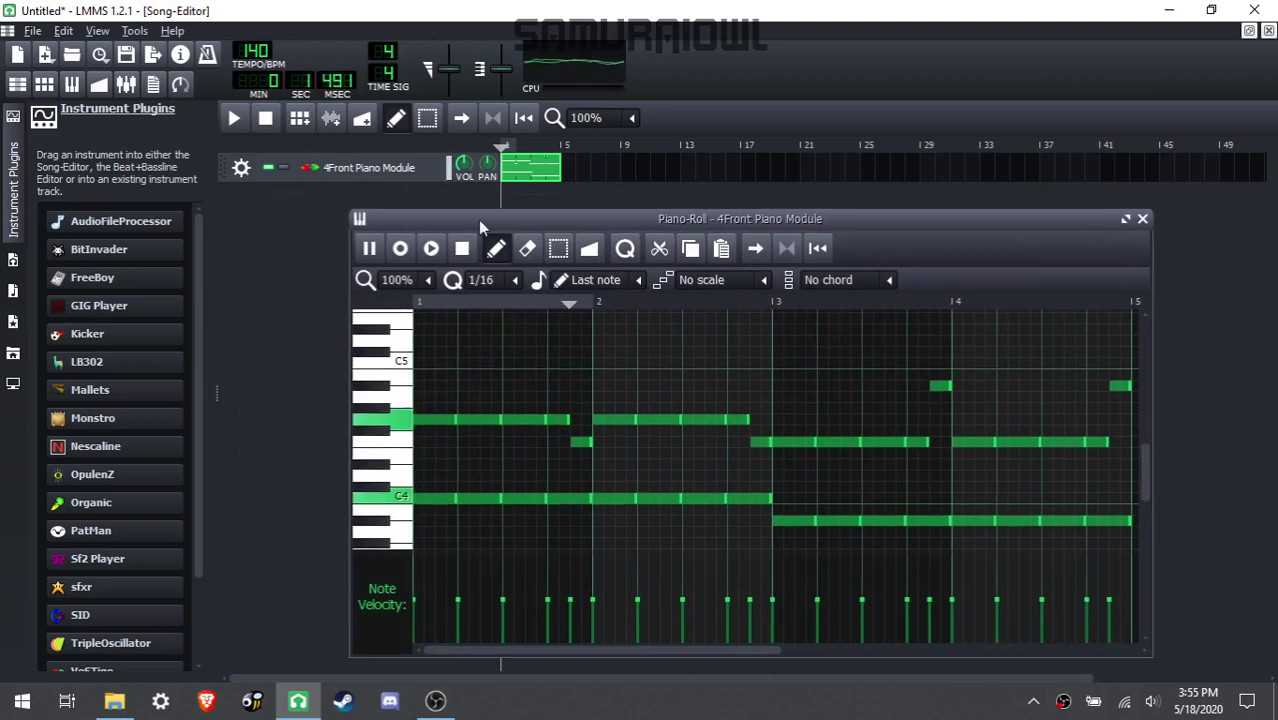
pyautogui.click(359, 218)
pyautogui.click(396, 224)
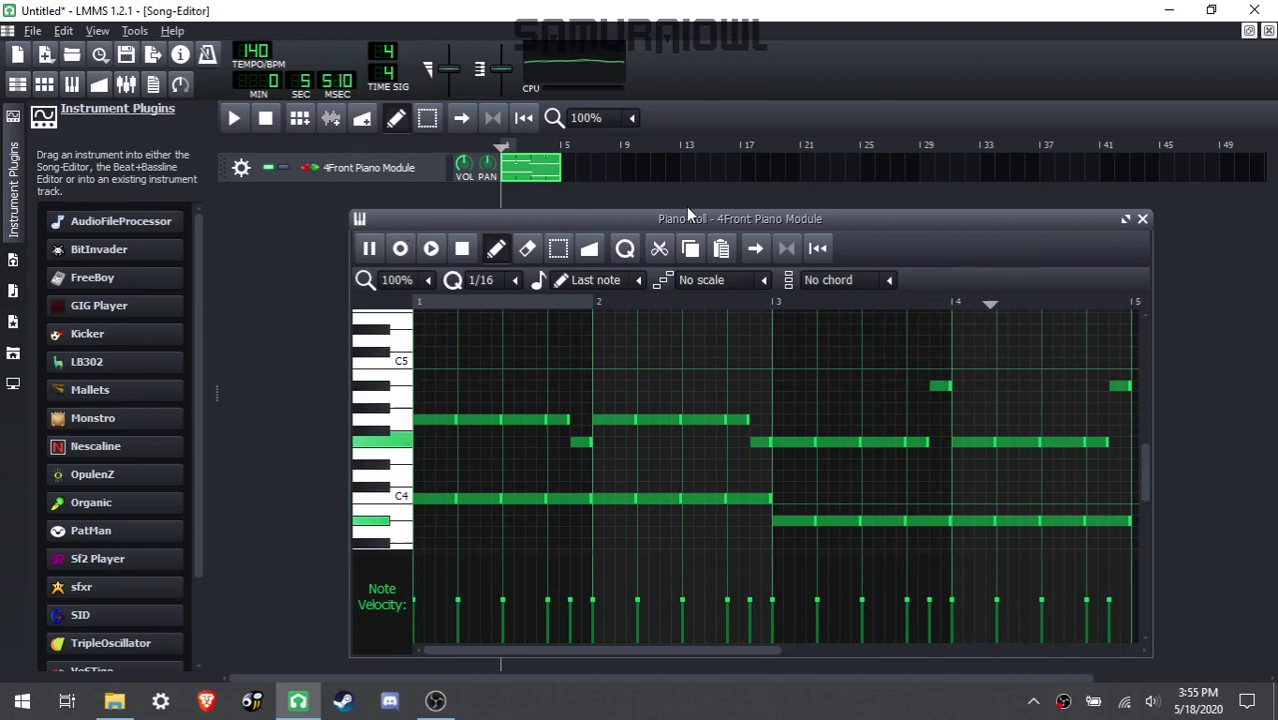
pyautogui.moveTo(779, 217); pyautogui.dragTo(729, 190)
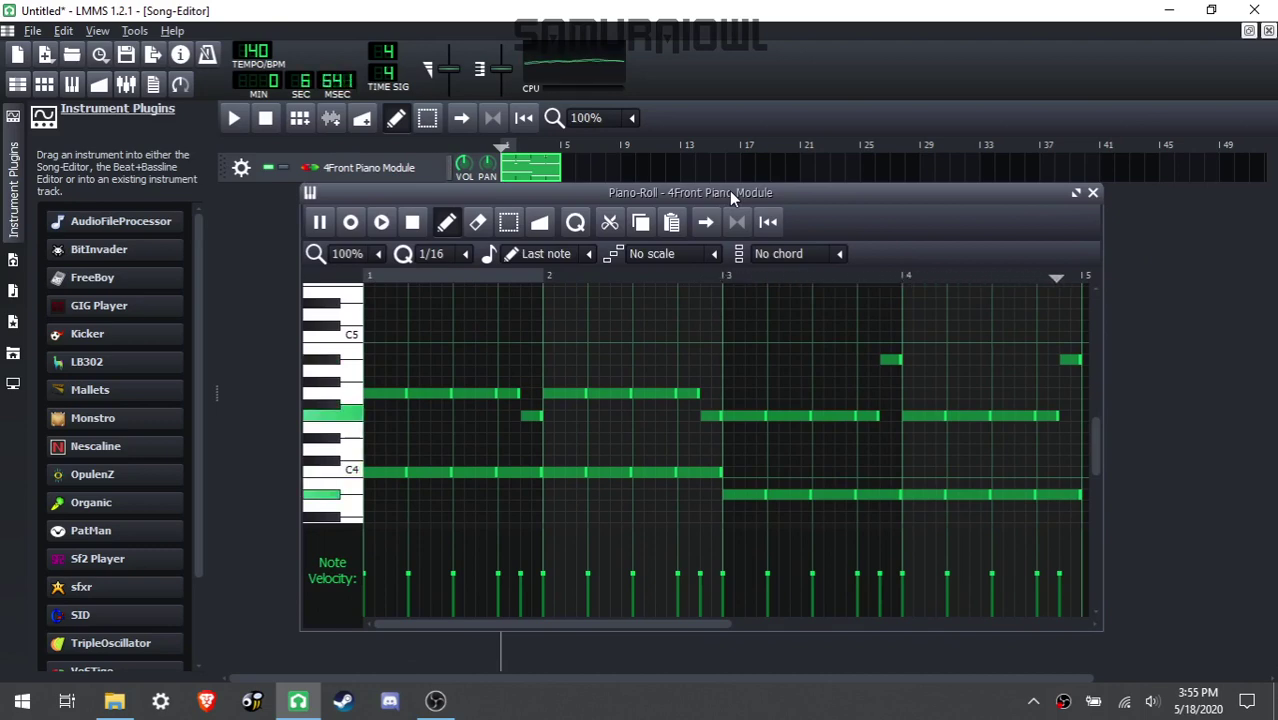
pyautogui.click(413, 223)
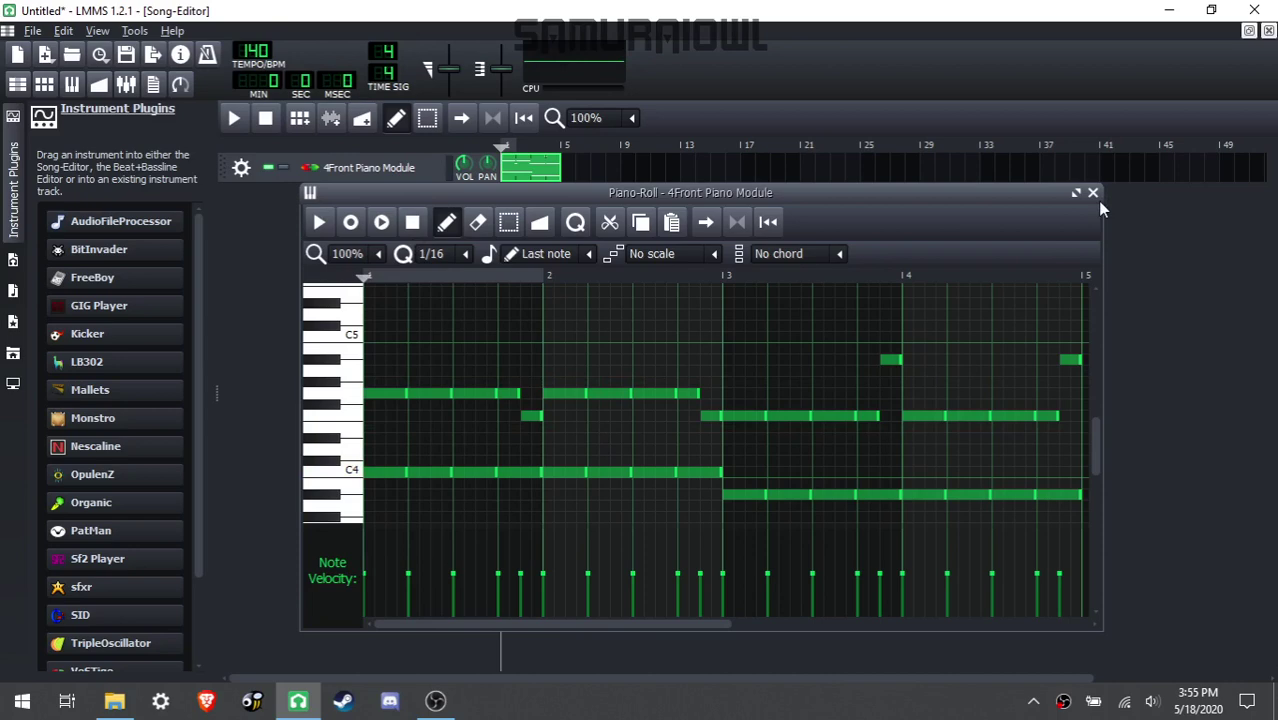
pyautogui.click(1093, 193)
# Step: Remove the 4Front Piano track from the Song Editor
pyautogui.click(240, 167)
pyautogui.click(273, 209)
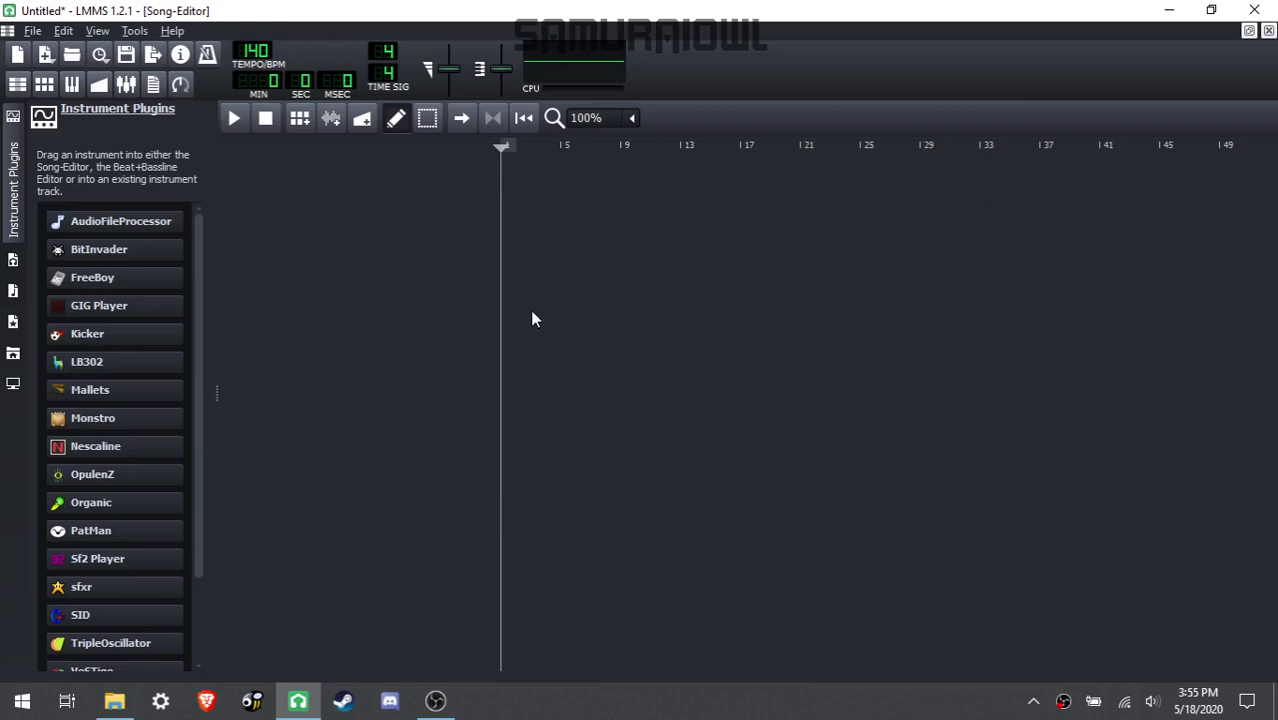
pyautogui.moveTo(1027, 147); pyautogui.dragTo(1067, 147)
# Step: Open the My Computer file browser and preview a 6002C drum sample
pyautogui.moveTo(115, 243)
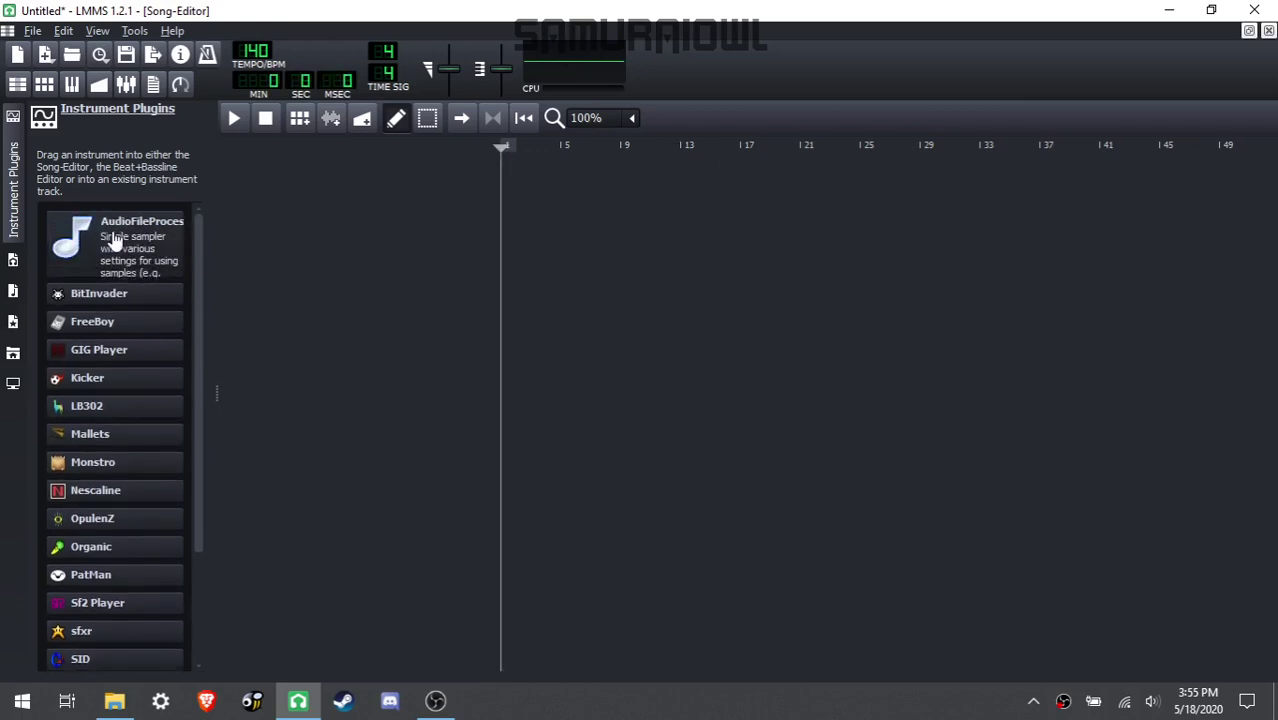
pyautogui.click(13, 386)
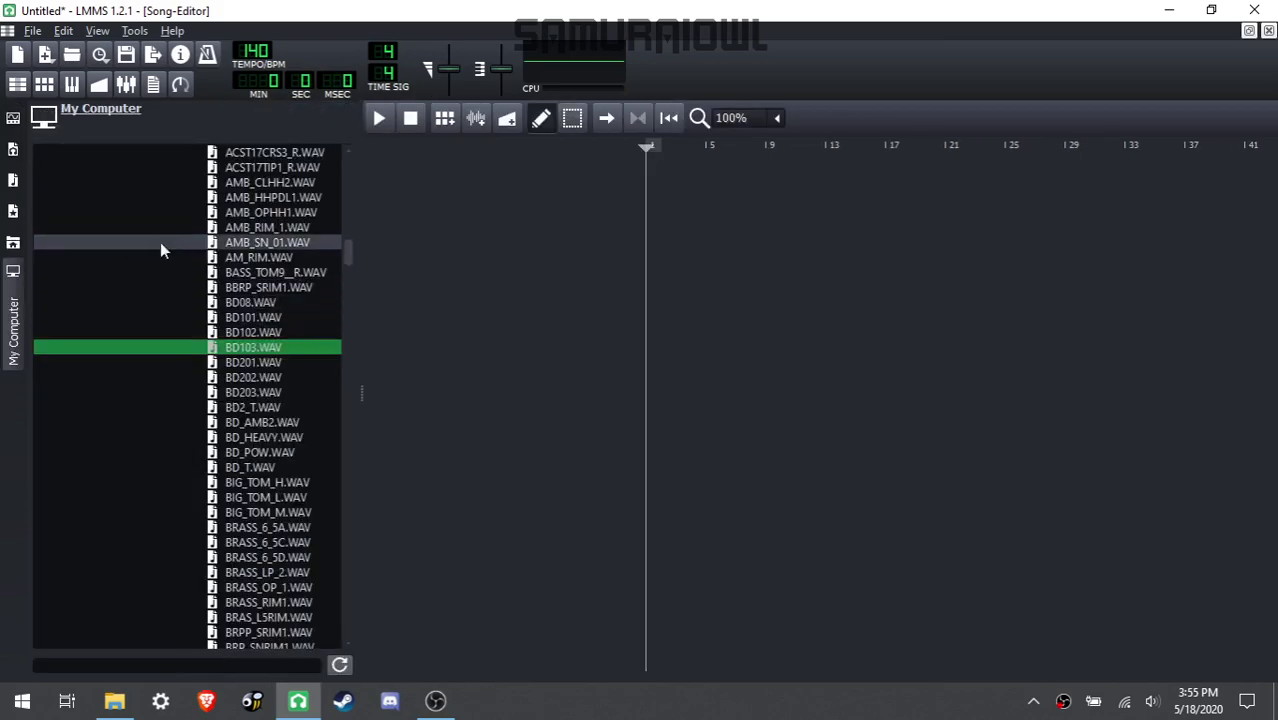
pyautogui.scroll(10, 151, 292)
pyautogui.scroll(15, 151, 295)
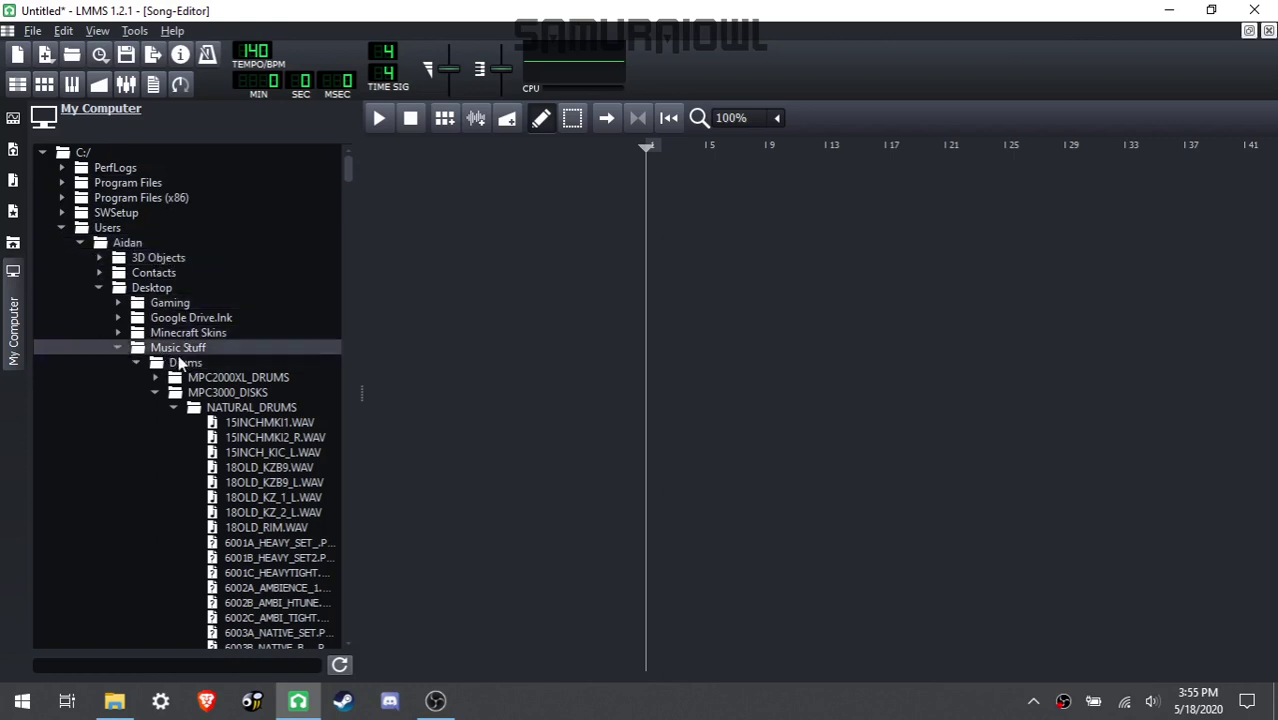
pyautogui.scroll(-6, 232, 380)
pyautogui.click(215, 351)
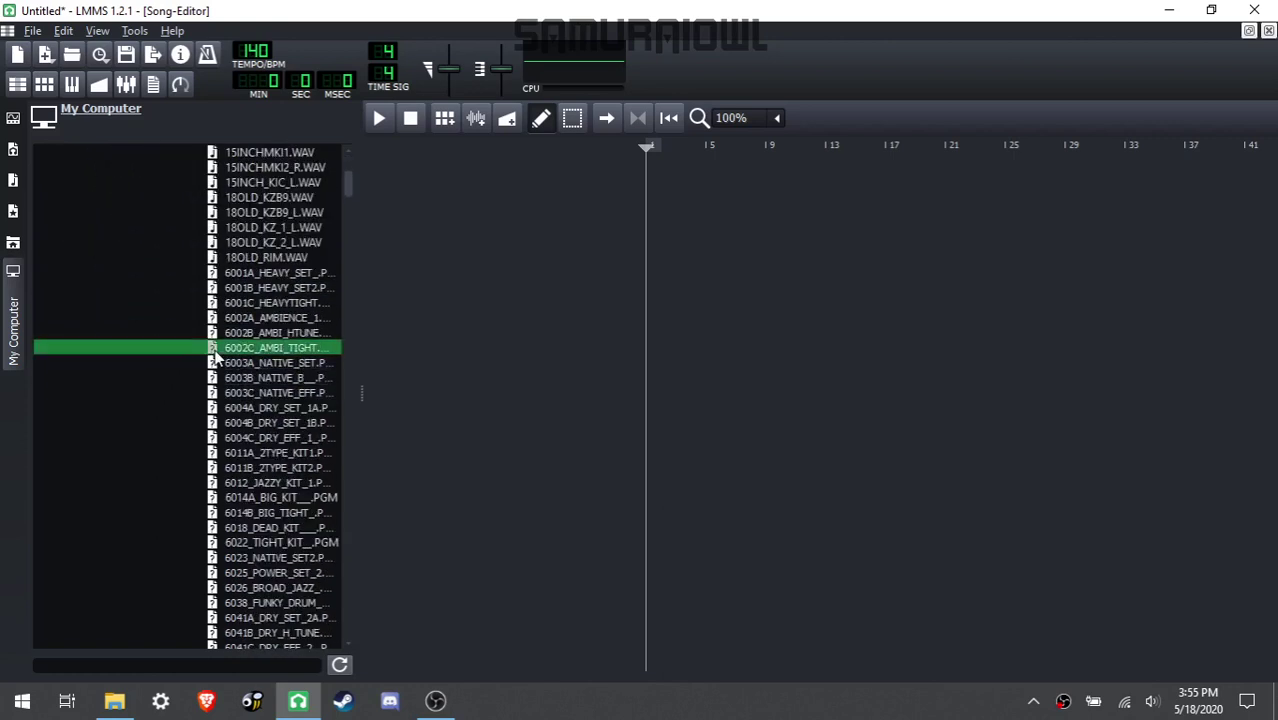
# Step: Audition the 18OLD_RIM.WAV and BIG_TOM_H.WAV drum samples
pyautogui.scroll(1, 211, 360)
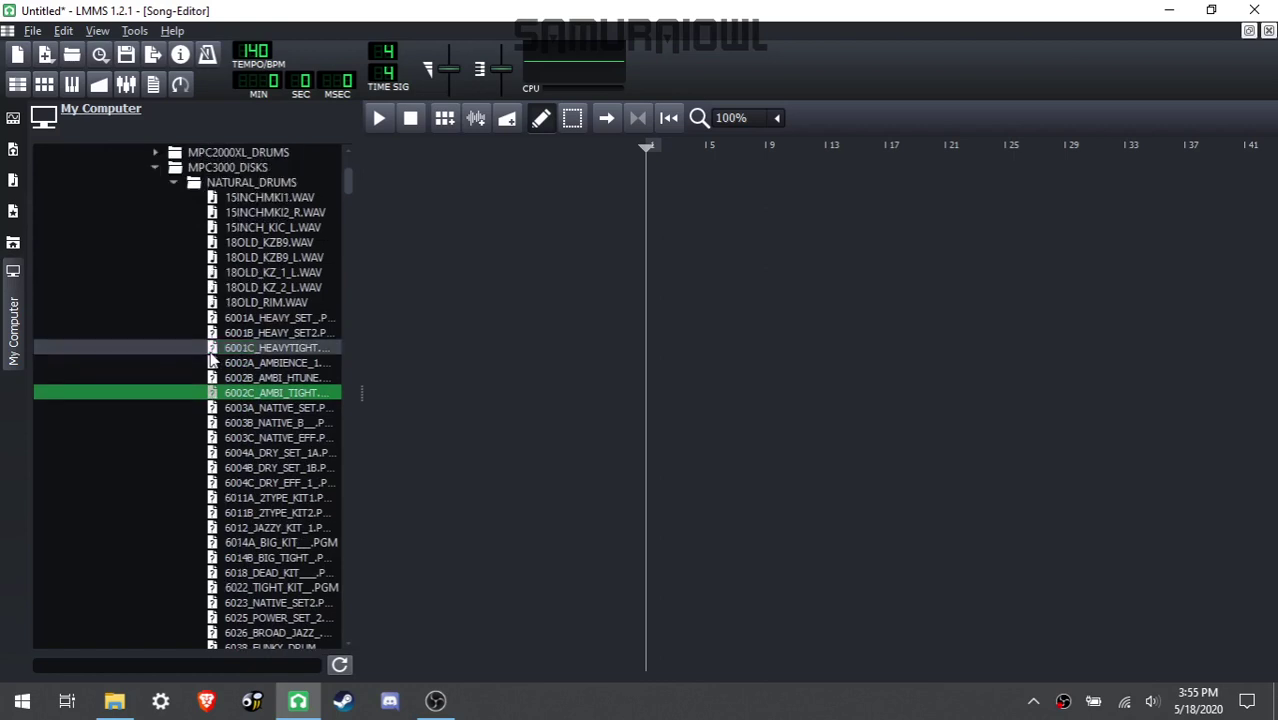
pyautogui.scroll(-5, 214, 362)
pyautogui.scroll(3, 214, 362)
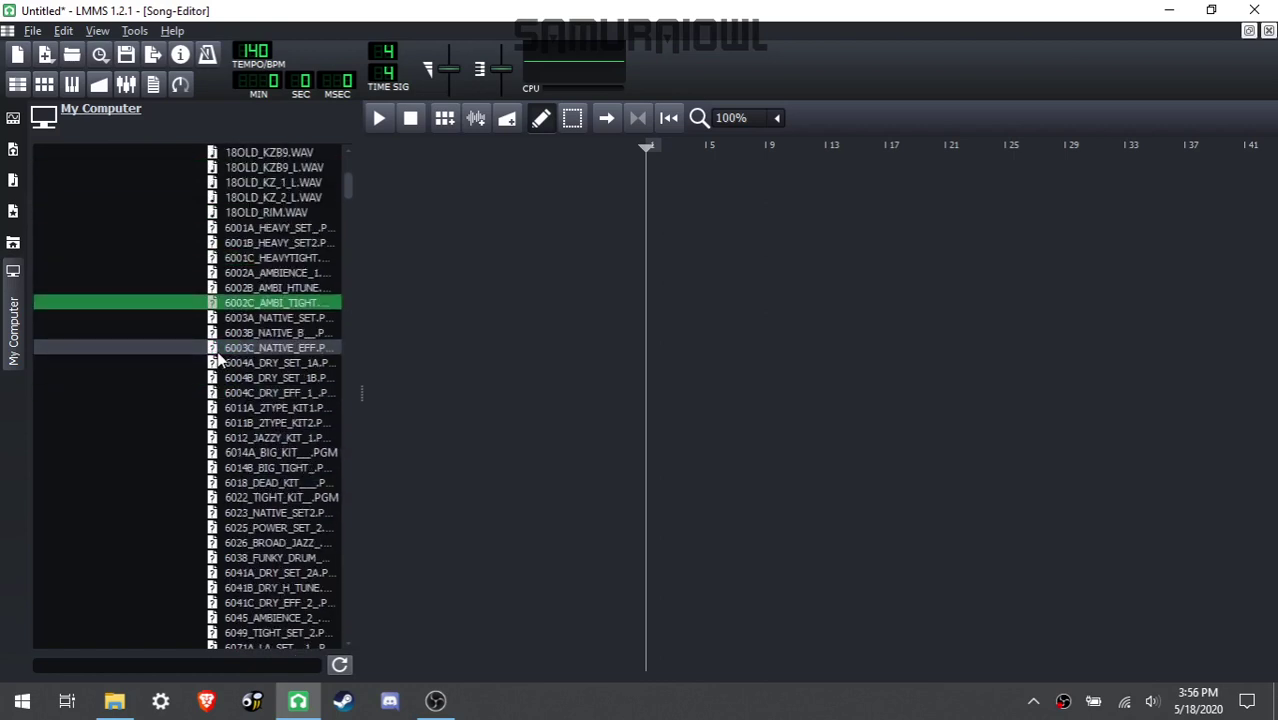
pyautogui.click(250, 213)
pyautogui.scroll(1, 252, 225)
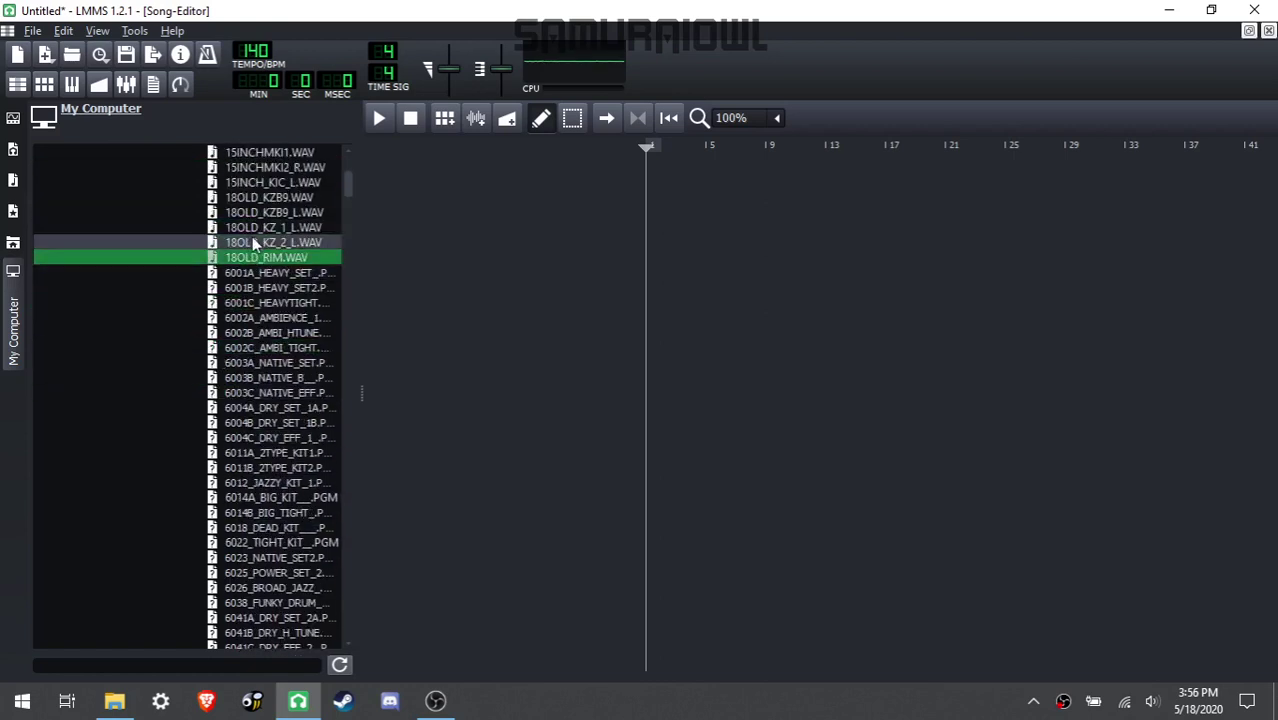
pyautogui.scroll(-15, 255, 245)
pyautogui.scroll(-10, 255, 245)
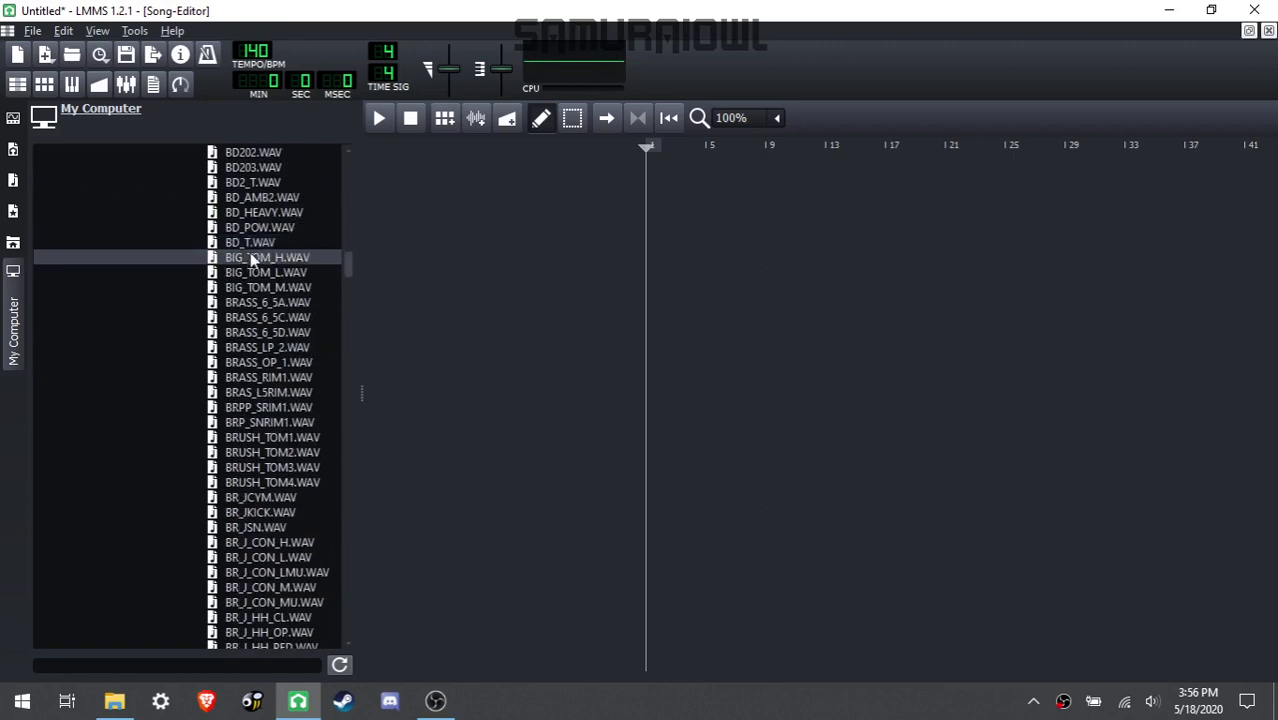
pyautogui.click(253, 257)
# Step: Drag BRASS_6_5A.WAV and BD_AMB2.WAV from the sample browser into the Song Editor
pyautogui.click(250, 302)
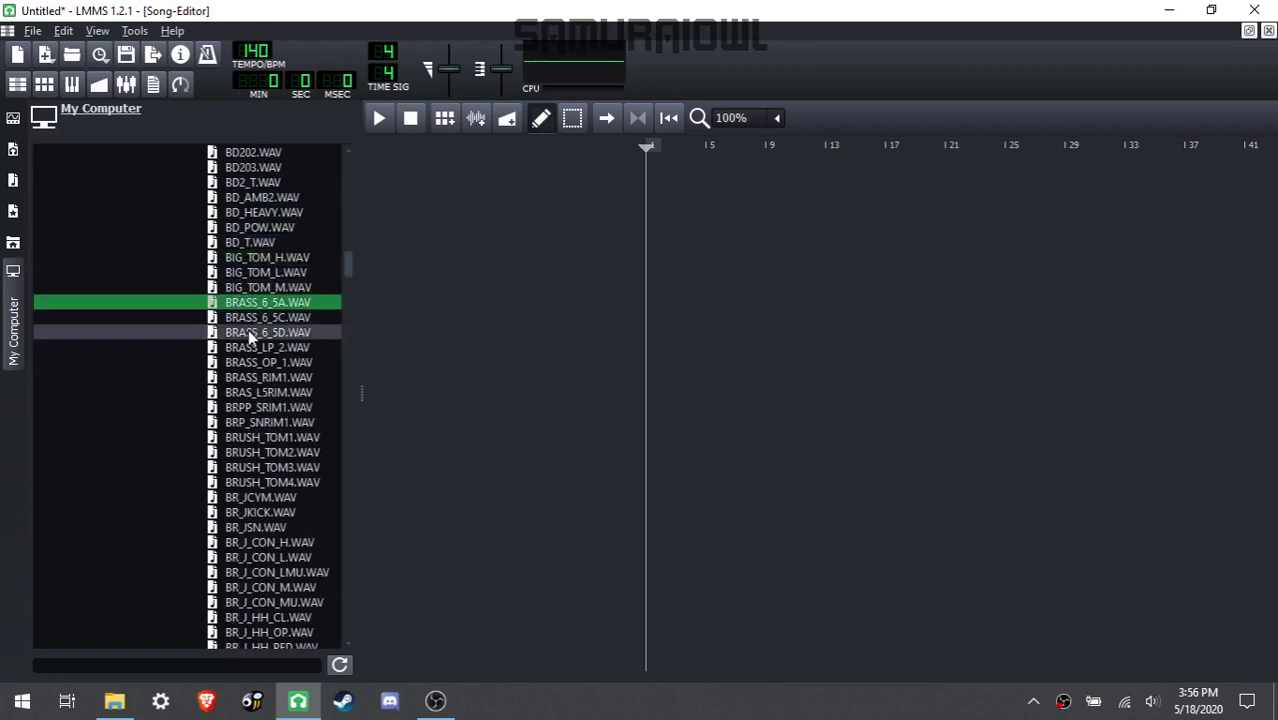
pyautogui.moveTo(250, 302); pyautogui.dragTo(478, 290)
pyautogui.scroll(1, 241, 257)
pyautogui.scroll(1, 241, 257)
pyautogui.click(253, 284)
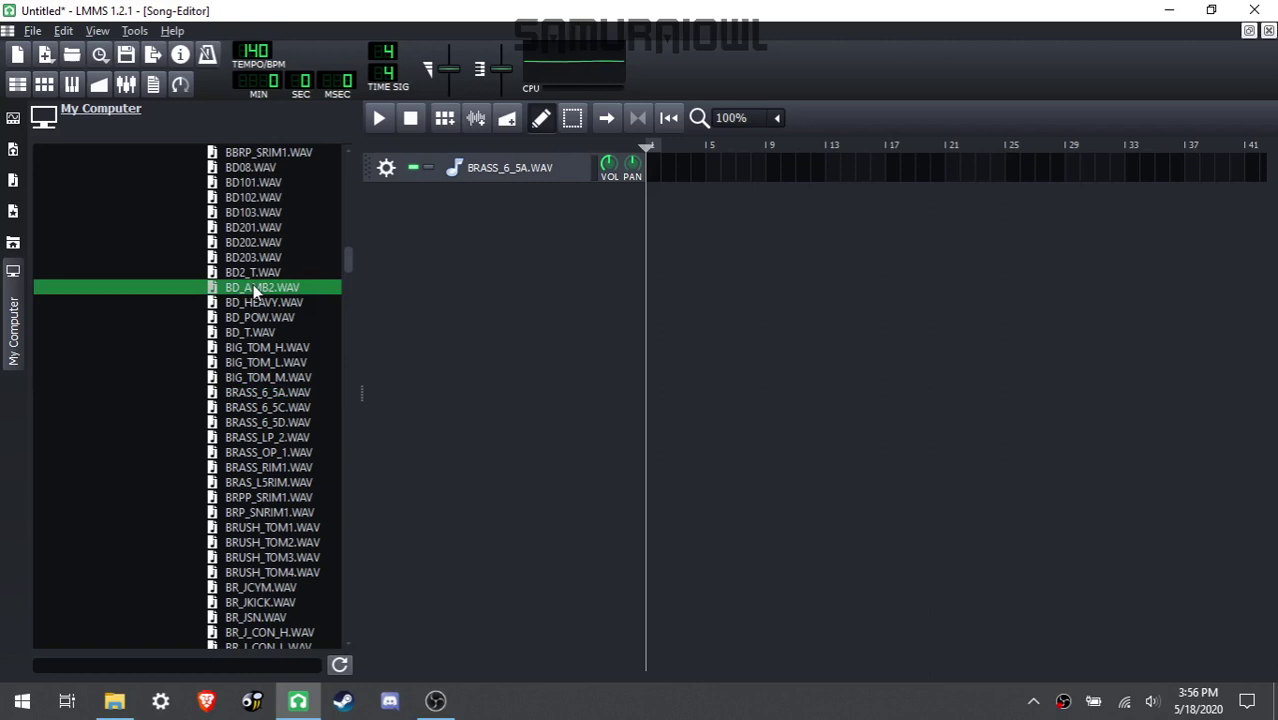
pyautogui.moveTo(253, 284); pyautogui.dragTo(651, 203)
# Step: Open the Beat+Bassline Editor and remove its default Kicker track
pyautogui.doubleClick(651, 201)
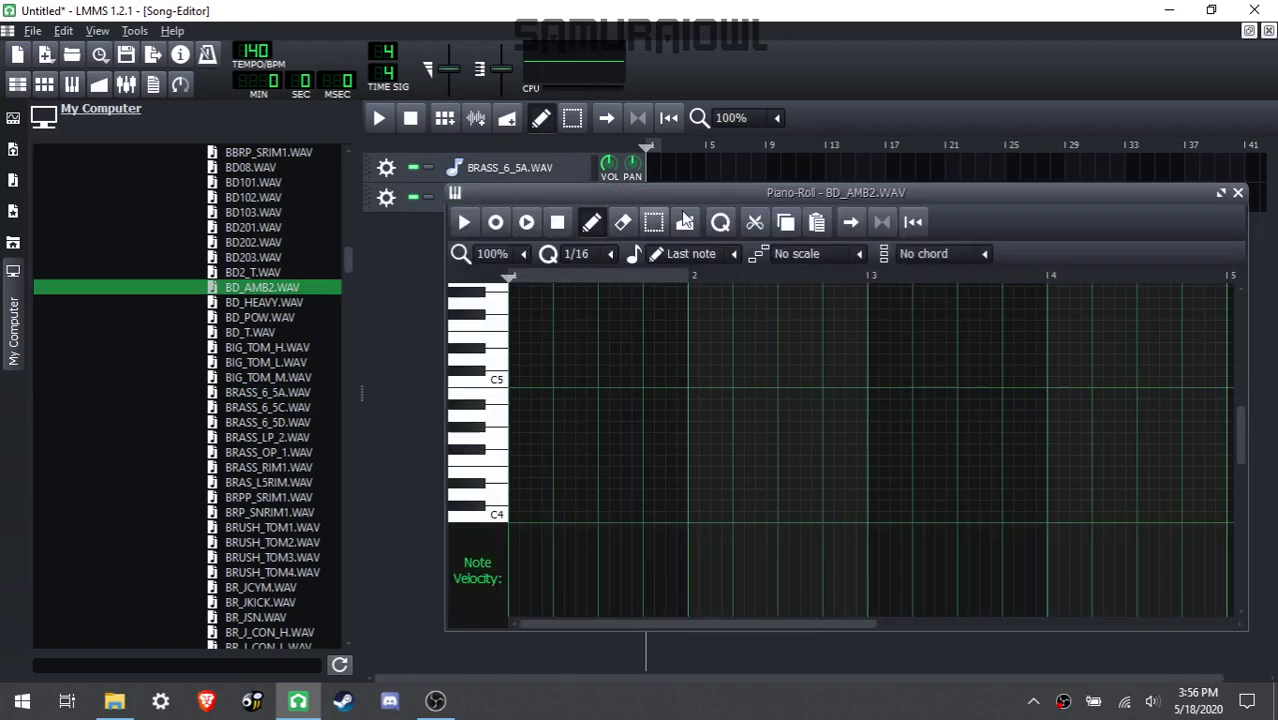
pyautogui.click(1238, 193)
pyautogui.click(44, 84)
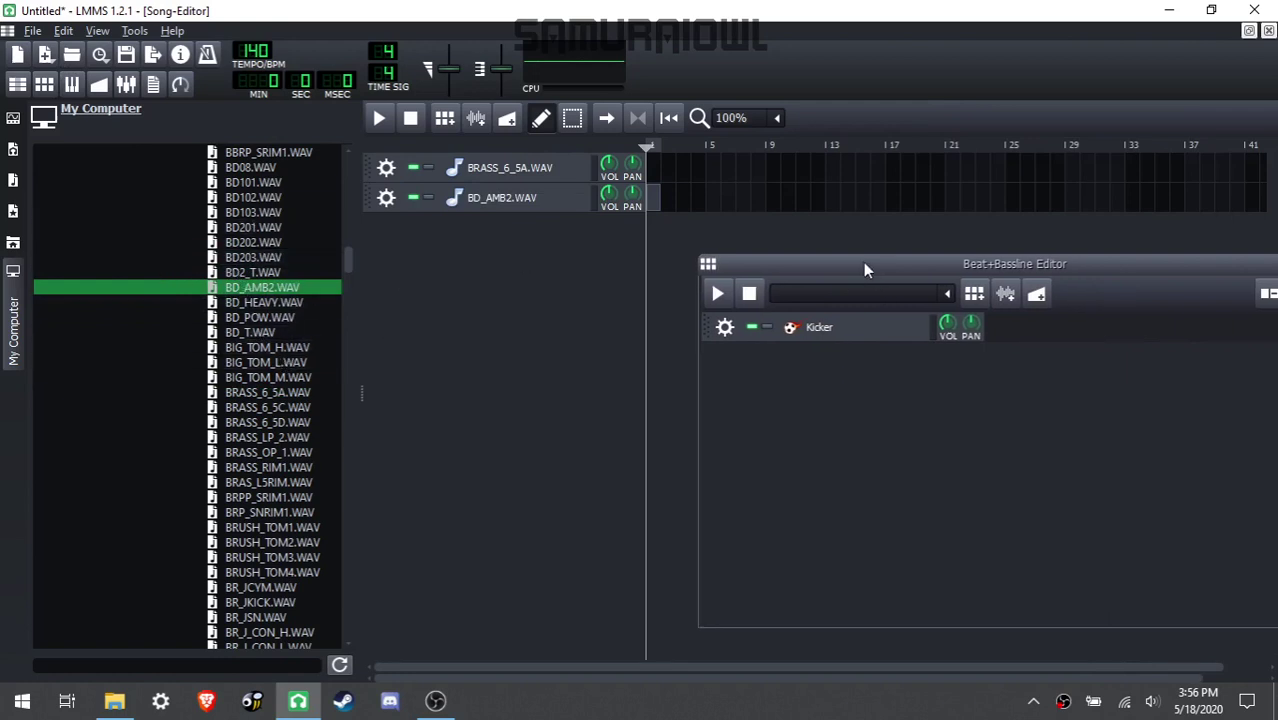
pyautogui.moveTo(866, 268); pyautogui.dragTo(769, 265)
pyautogui.rightClick(619, 322)
pyautogui.click(665, 368)
# Step: Add BD_AMB2.WAV and BRASS_6_5A.WAV as tracks in the beat pattern
pyautogui.moveTo(249, 290); pyautogui.dragTo(800, 402)
pyautogui.scroll(-4, 244, 359)
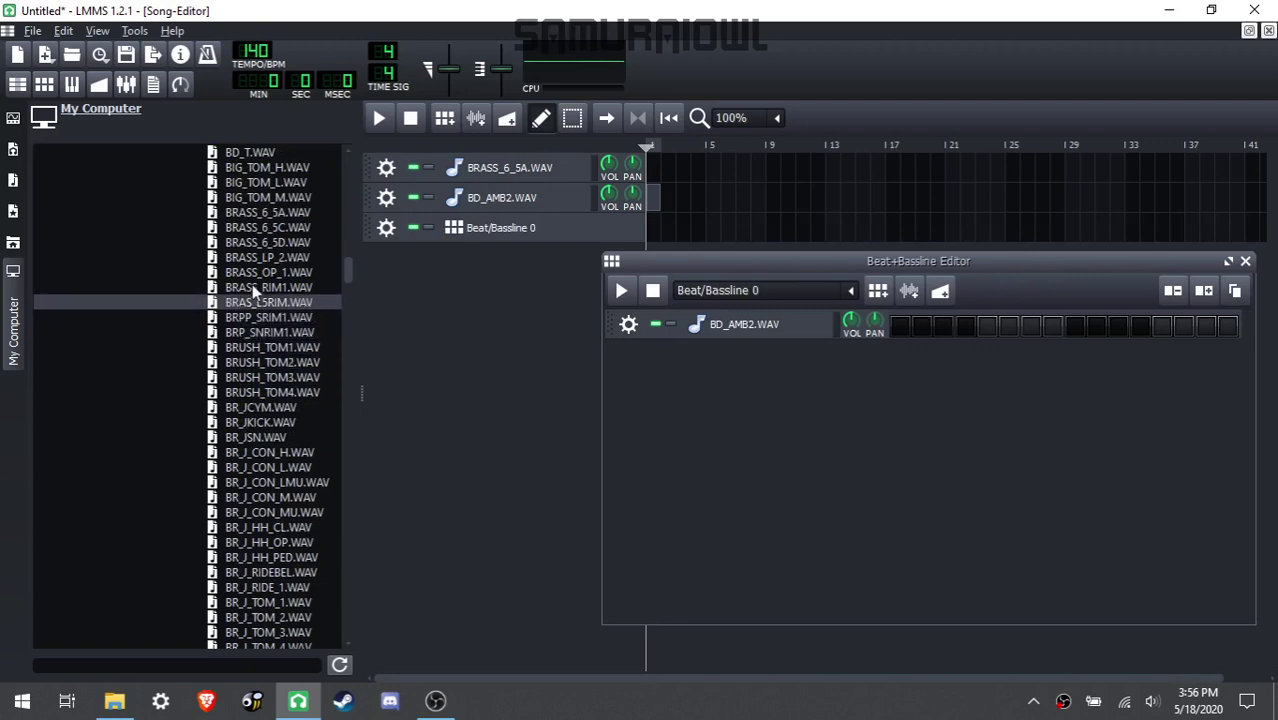
pyautogui.moveTo(265, 212); pyautogui.dragTo(870, 358)
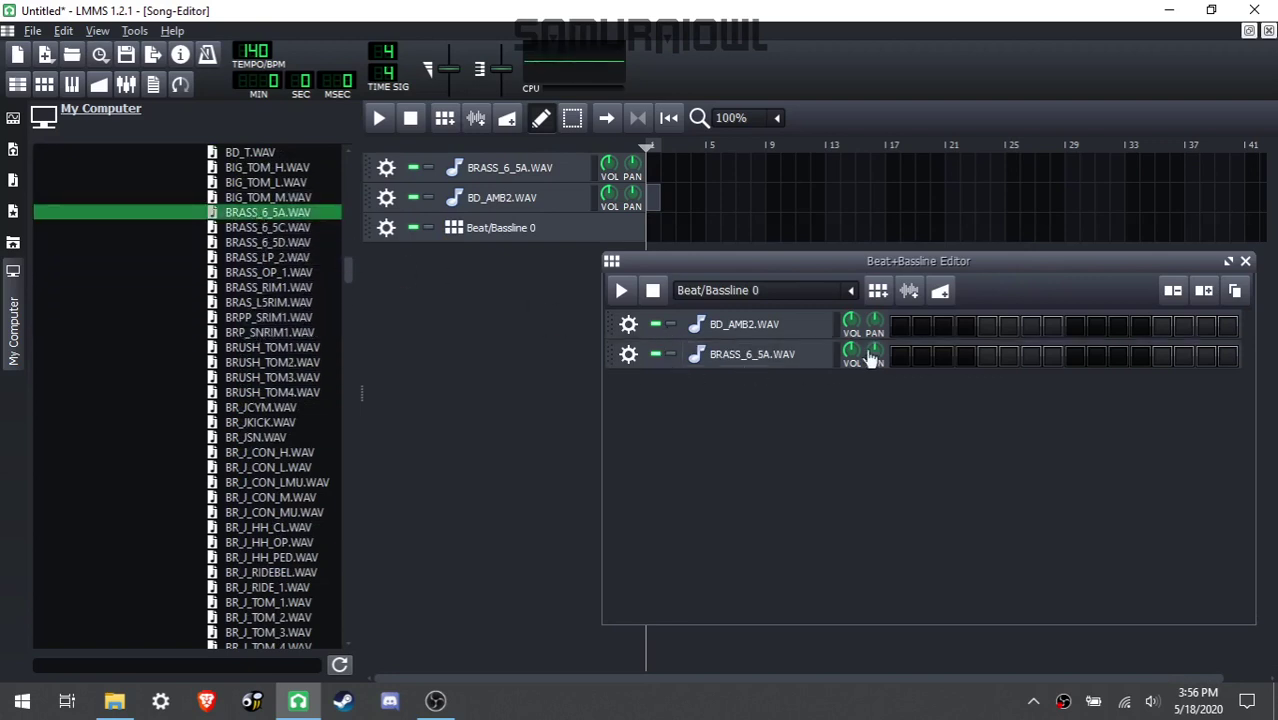
# Step: Turn on BD_AMB2.WAV step 1 and BRASS_6_5A.WAV step 5 while auditioning the pattern
pyautogui.click(900, 326)
pyautogui.click(945, 357)
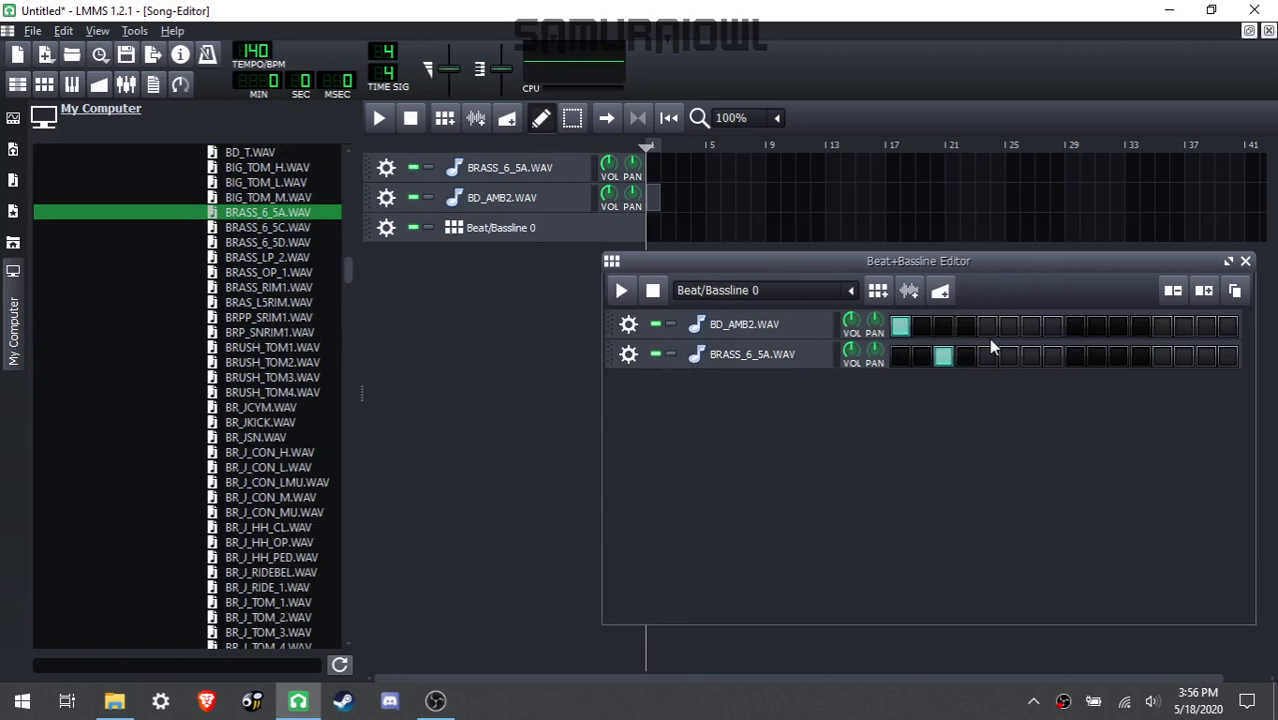
pyautogui.click(945, 357)
pyautogui.click(966, 357)
pyautogui.press('space')
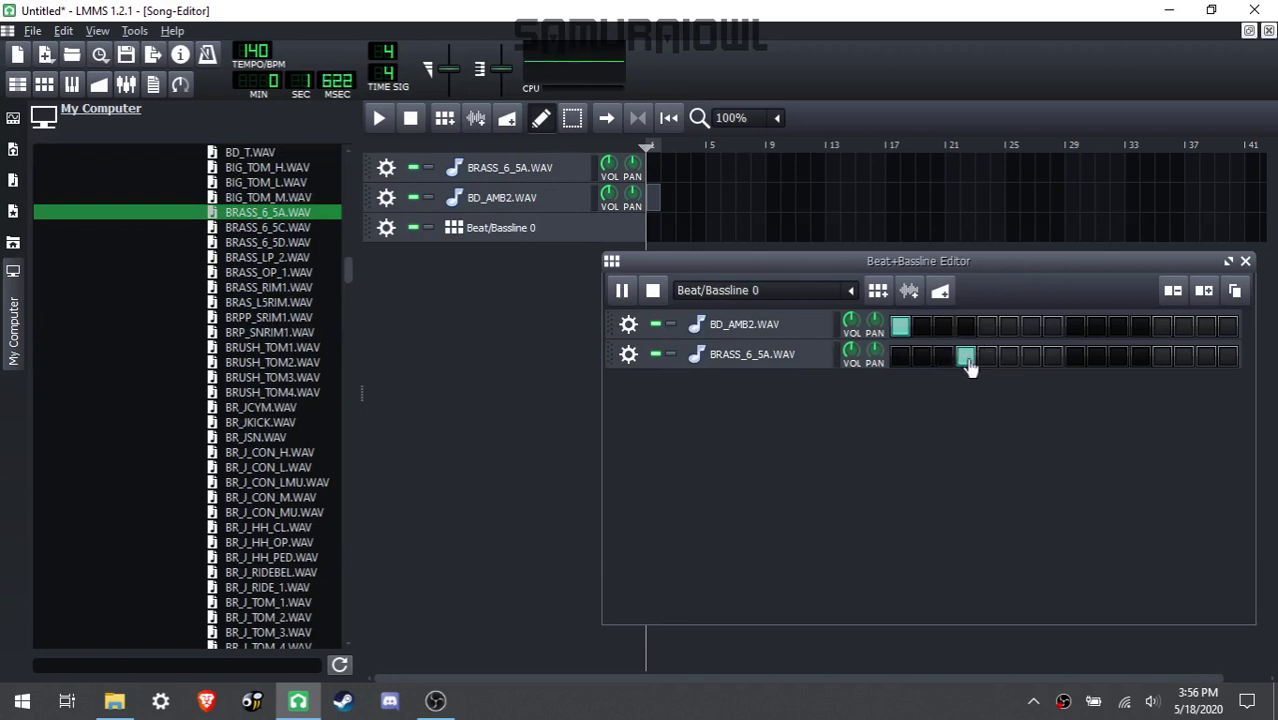
pyautogui.click(987, 357)
pyautogui.click(966, 357)
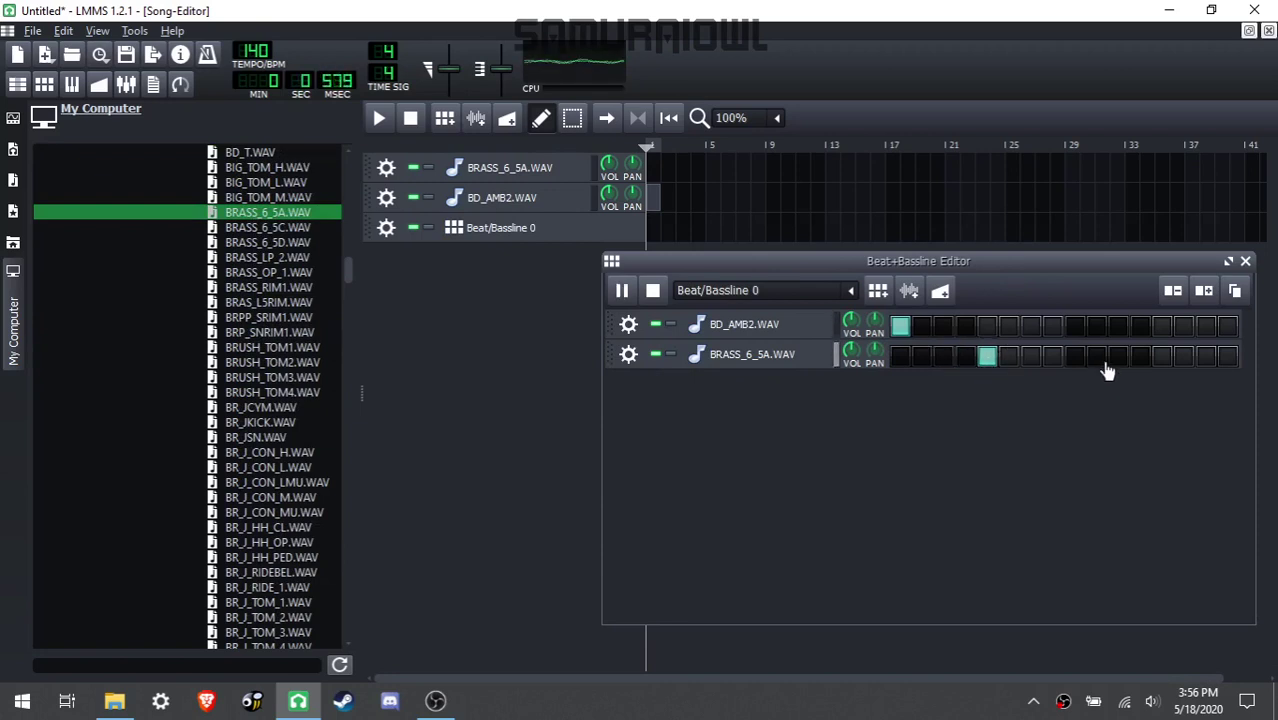
# Step: Add BD_AMB2.WAV step 11 and BRASS_6_5A.WAV step 13, then play the pattern
pyautogui.click(1075, 326)
pyautogui.click(1075, 326)
pyautogui.press('space')
pyautogui.click(1118, 326)
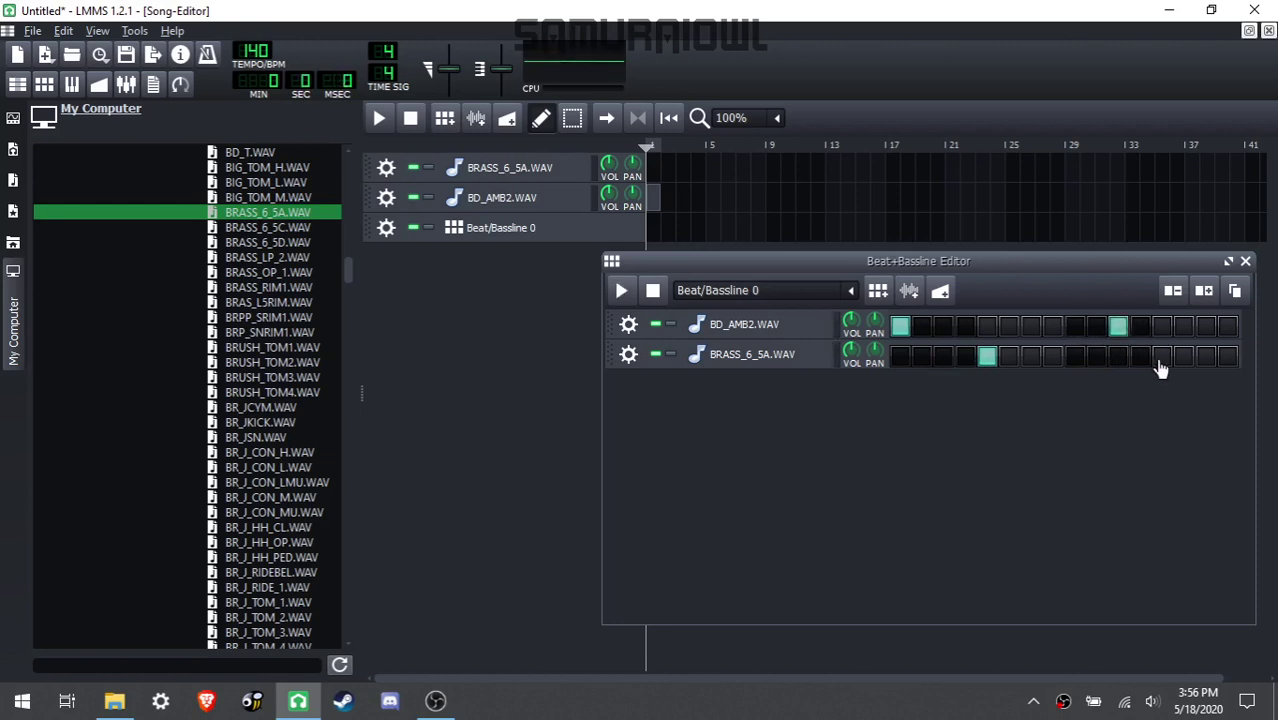
pyautogui.click(1160, 362)
pyautogui.press('space')
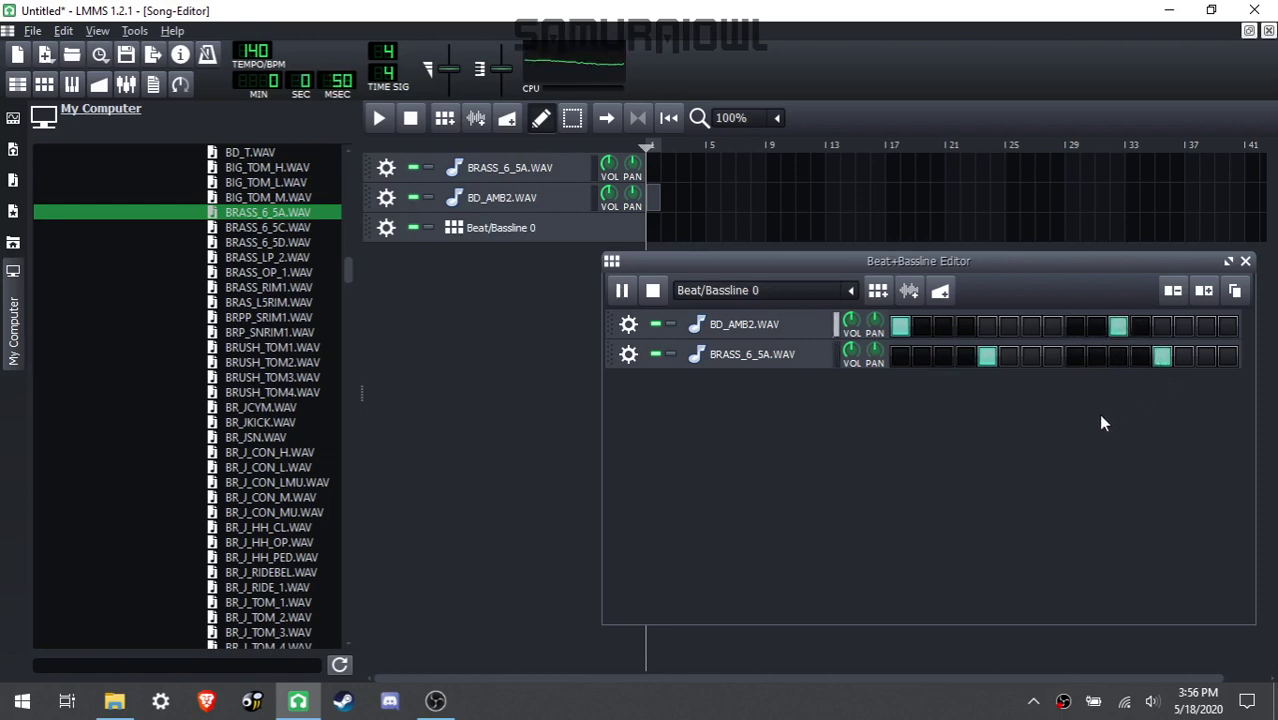
# Step: Extend the beat pattern to 32 steps and turn on BD_AMB2.WAV step 17
pyautogui.moveTo(1125, 261); pyautogui.dragTo(917, 142)
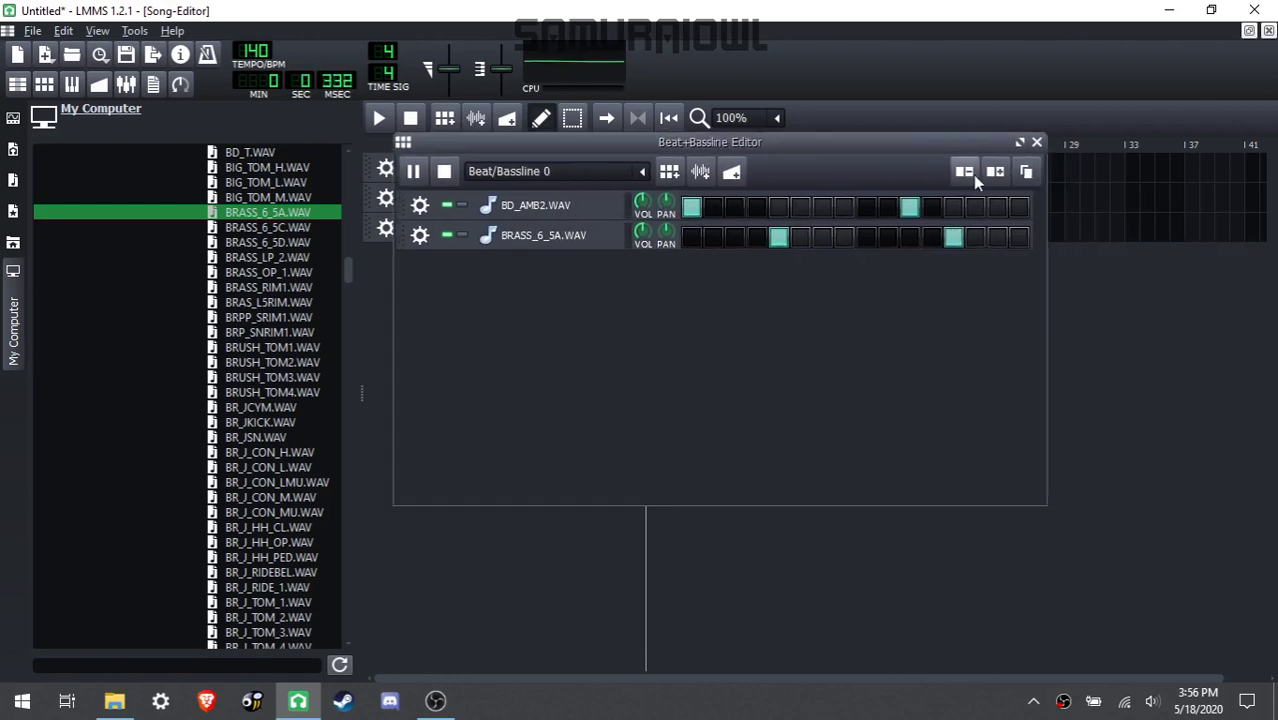
pyautogui.click(995, 171)
pyautogui.click(860, 207)
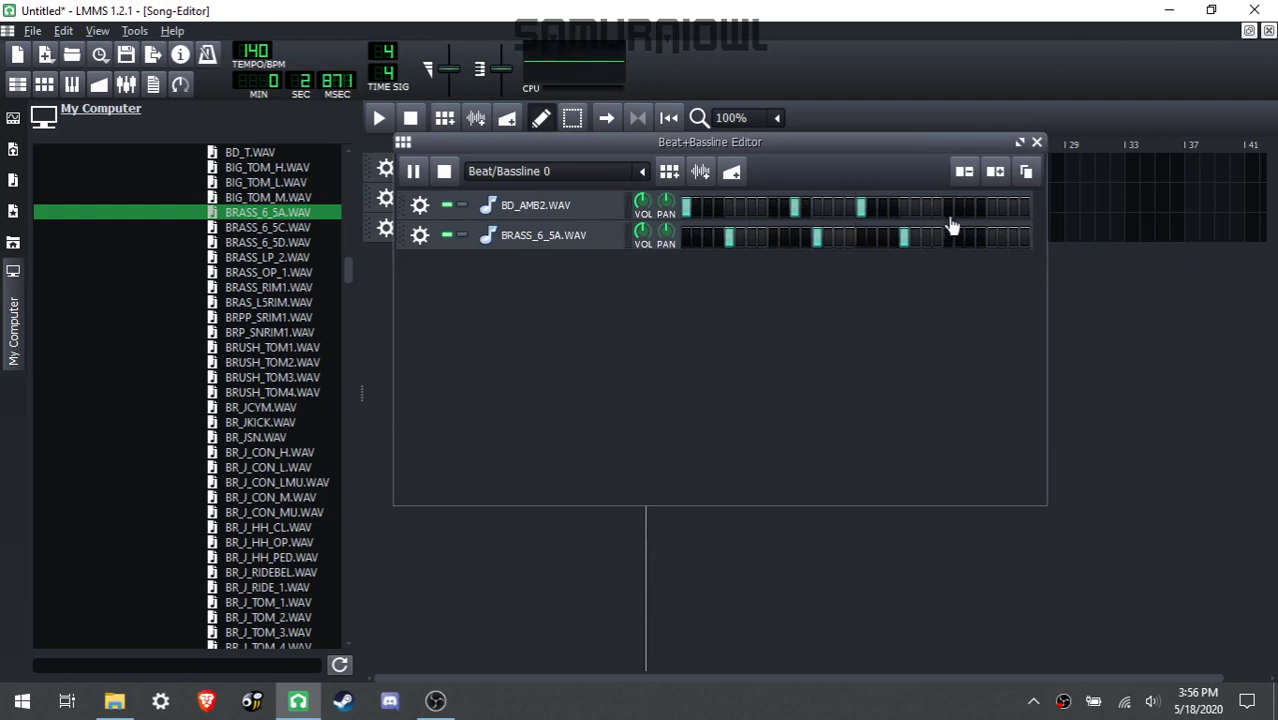
# Step: Add BD_AMB2.WAV steps 27 and 31 and BRASS_6_5A.WAV step 29, then close the editor
pyautogui.click(969, 209)
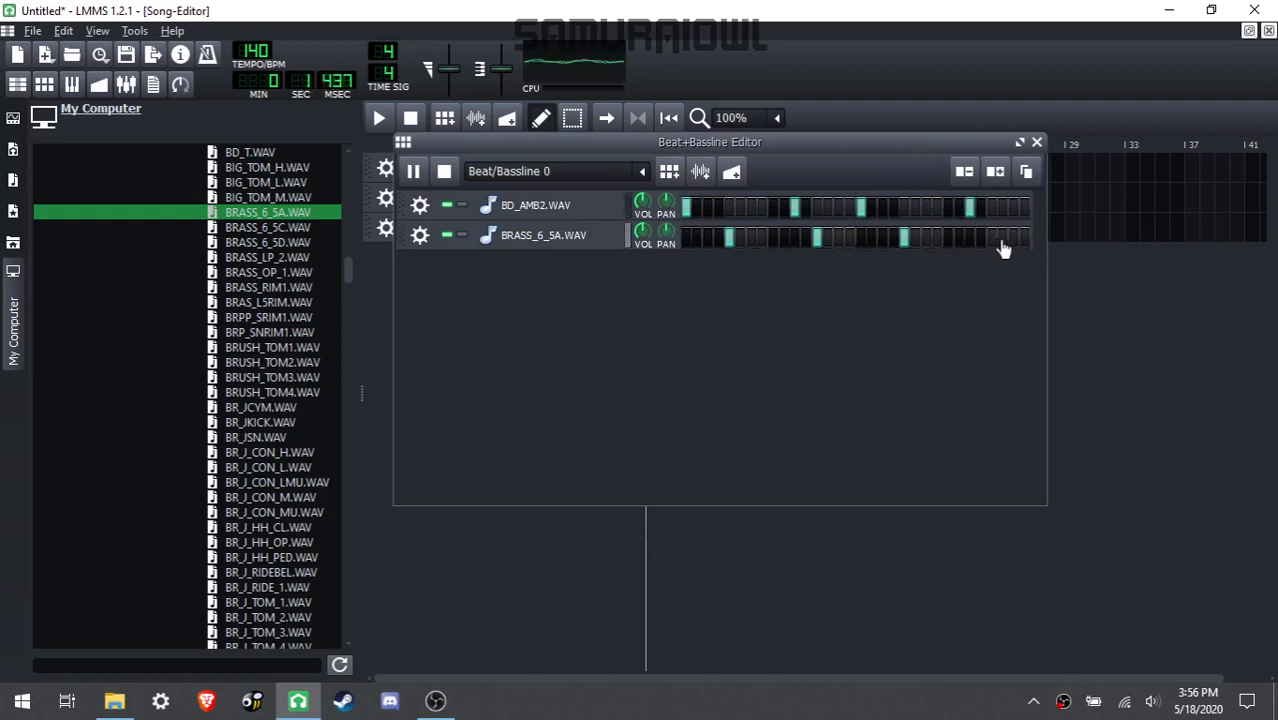
pyautogui.click(991, 238)
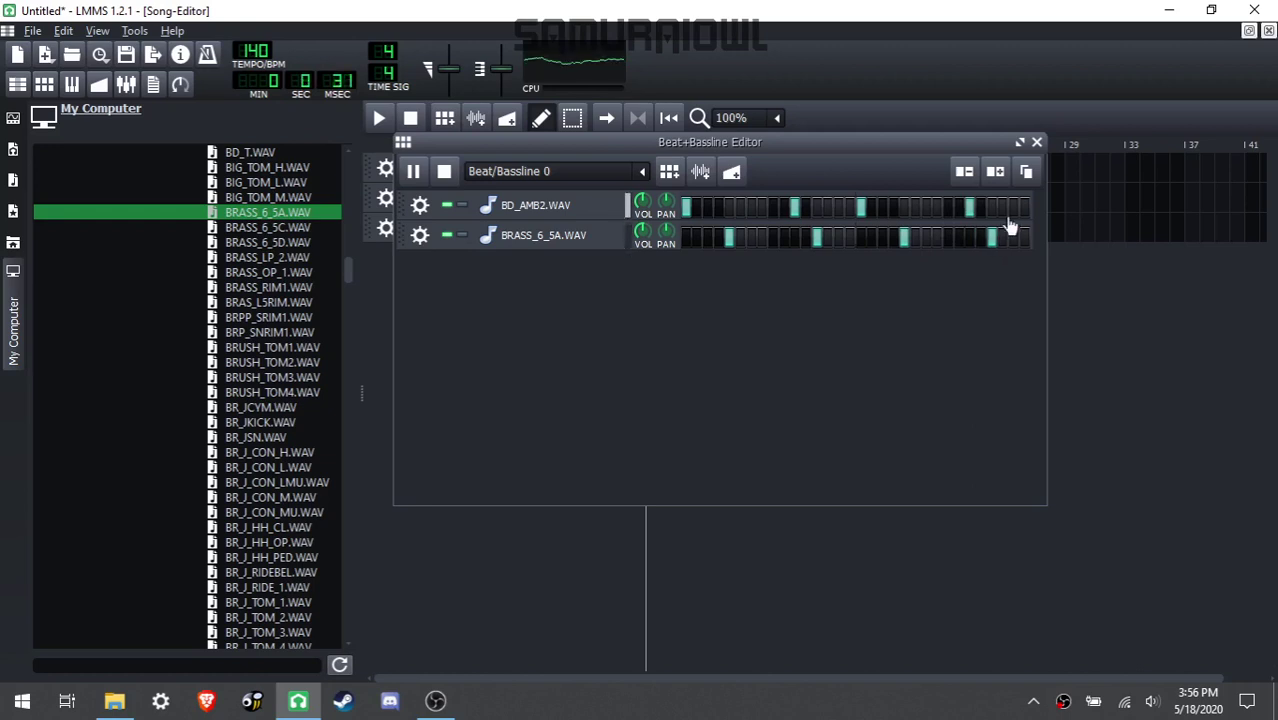
pyautogui.click(1014, 209)
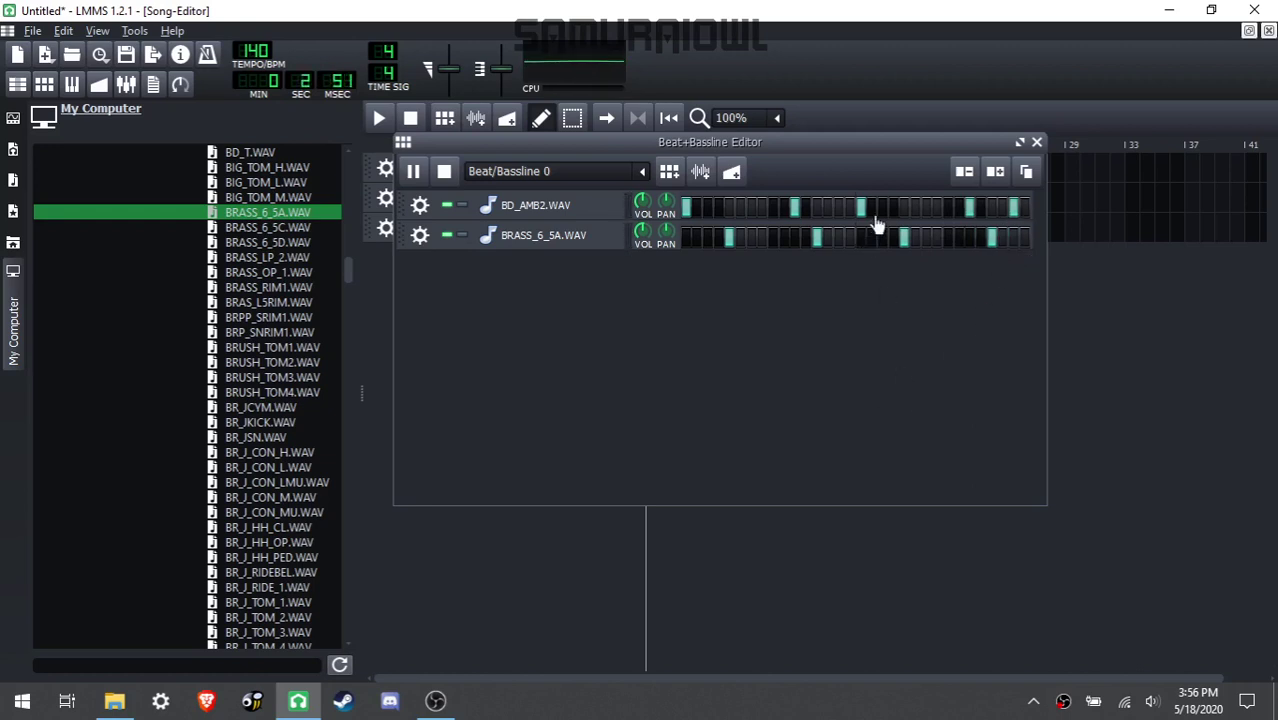
pyautogui.click(1037, 142)
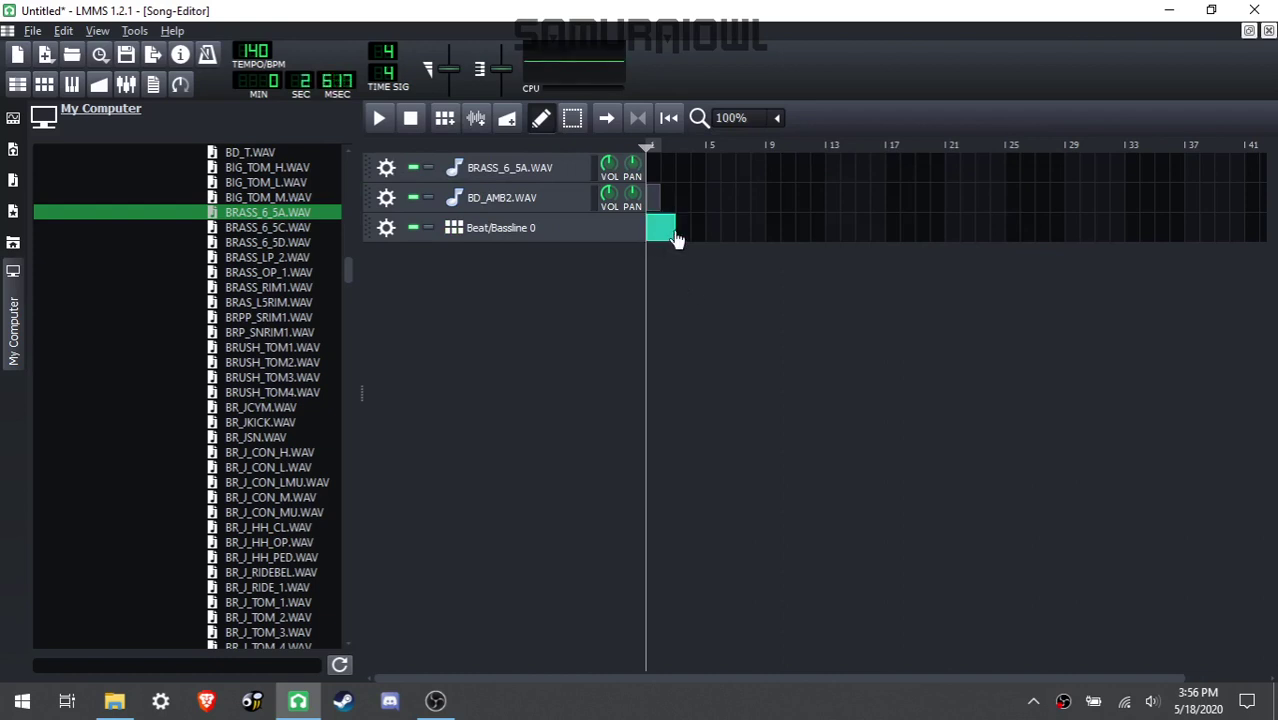
# Step: Place Beat/Bassline 0 in bar 2 and delete the BD_AMB2.WAV and BRASS_6_5A.WAV tracks
pyautogui.click(679, 231)
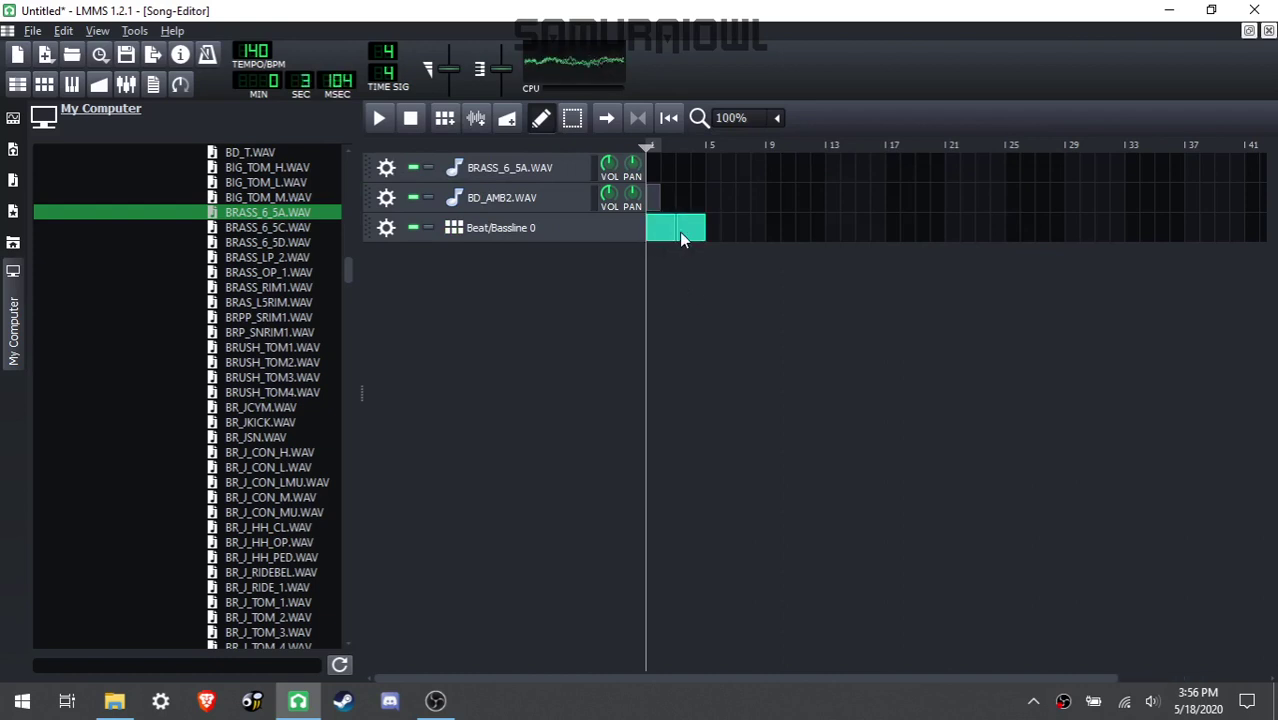
pyautogui.click(386, 197)
pyautogui.click(400, 247)
pyautogui.click(386, 167)
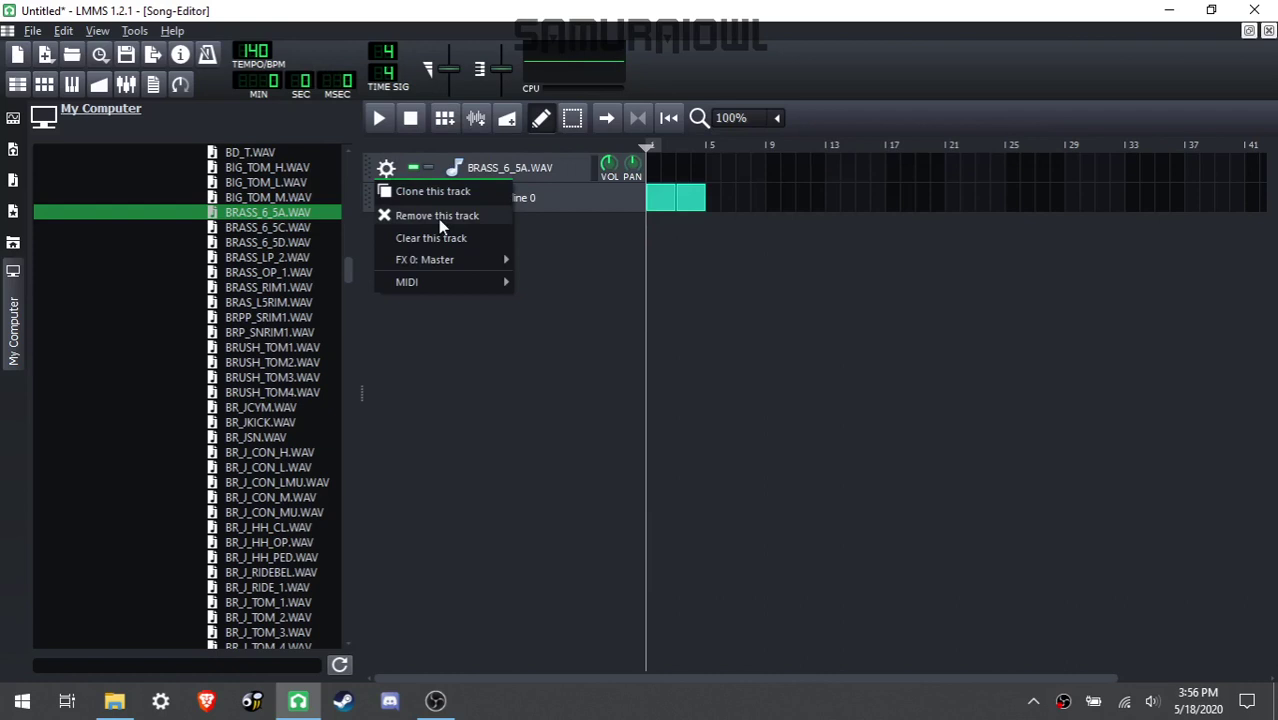
pyautogui.click(438, 219)
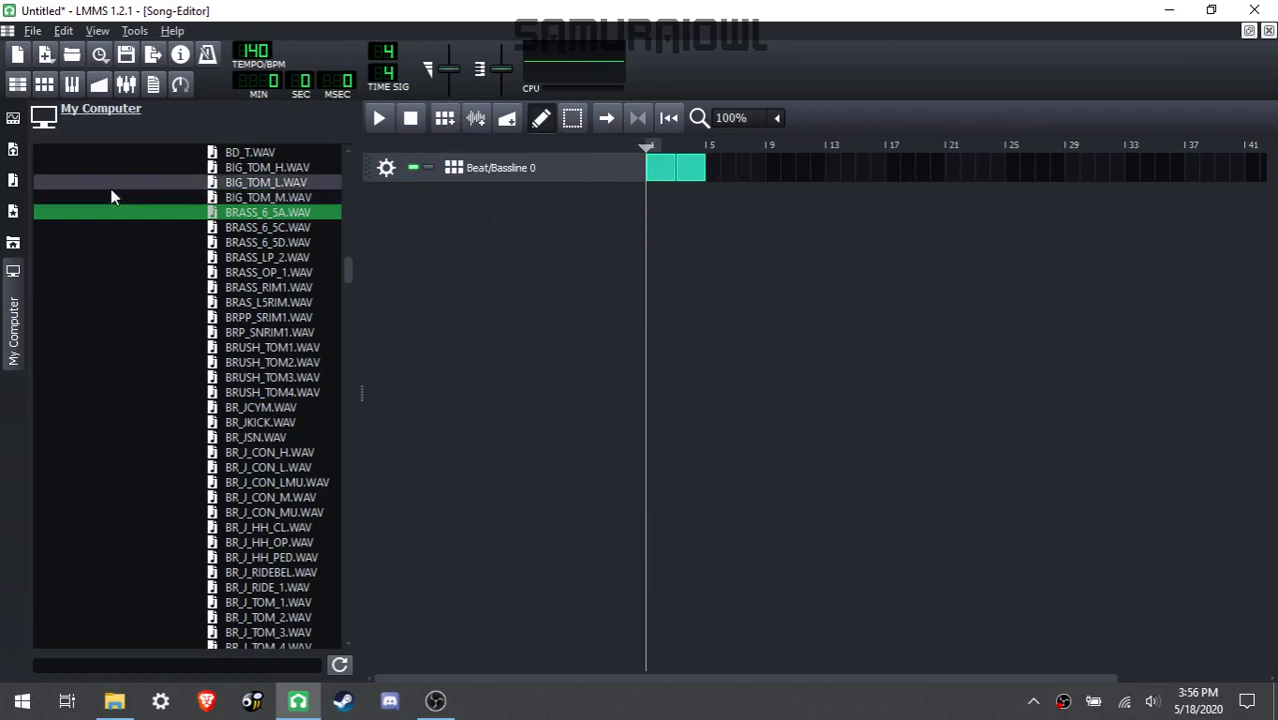
# Step: Collapse the side browser and scrub the playhead along the song timeline
pyautogui.scroll(3, 100, 192)
pyautogui.click(13, 120)
pyautogui.click(20, 142)
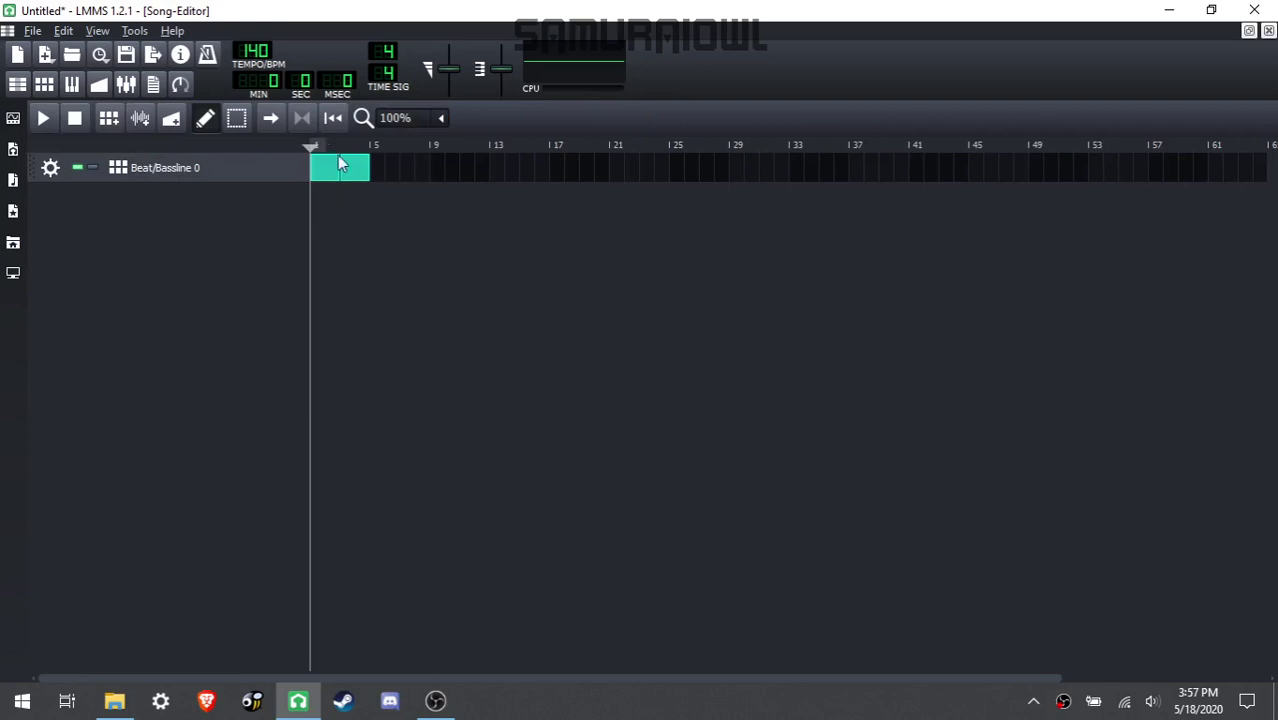
pyautogui.moveTo(366, 156); pyautogui.dragTo(308, 200)
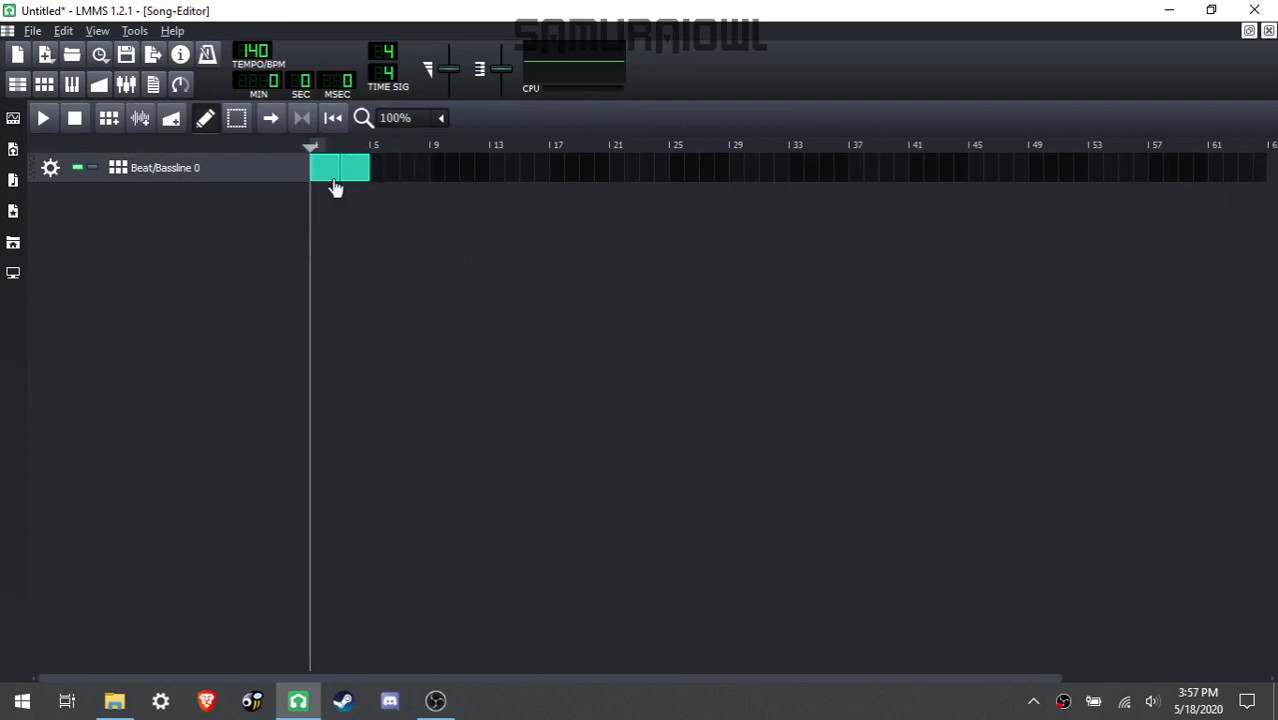